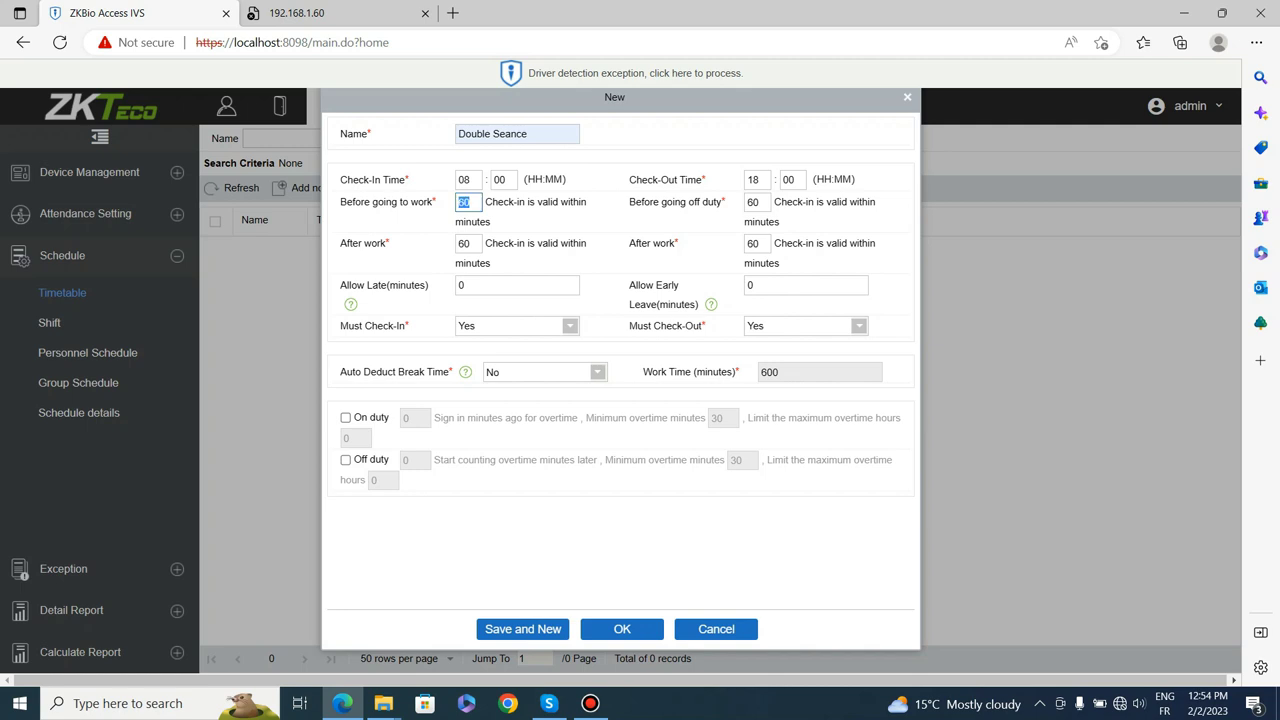
Set both After work validity windows to 120 minutes and the late allowance to 15 minutes for the Double Seance timetable.
double_click(753, 202)
double_click(464, 244)
type("120")
double_click(754, 244)
type("120")
key("Tab")
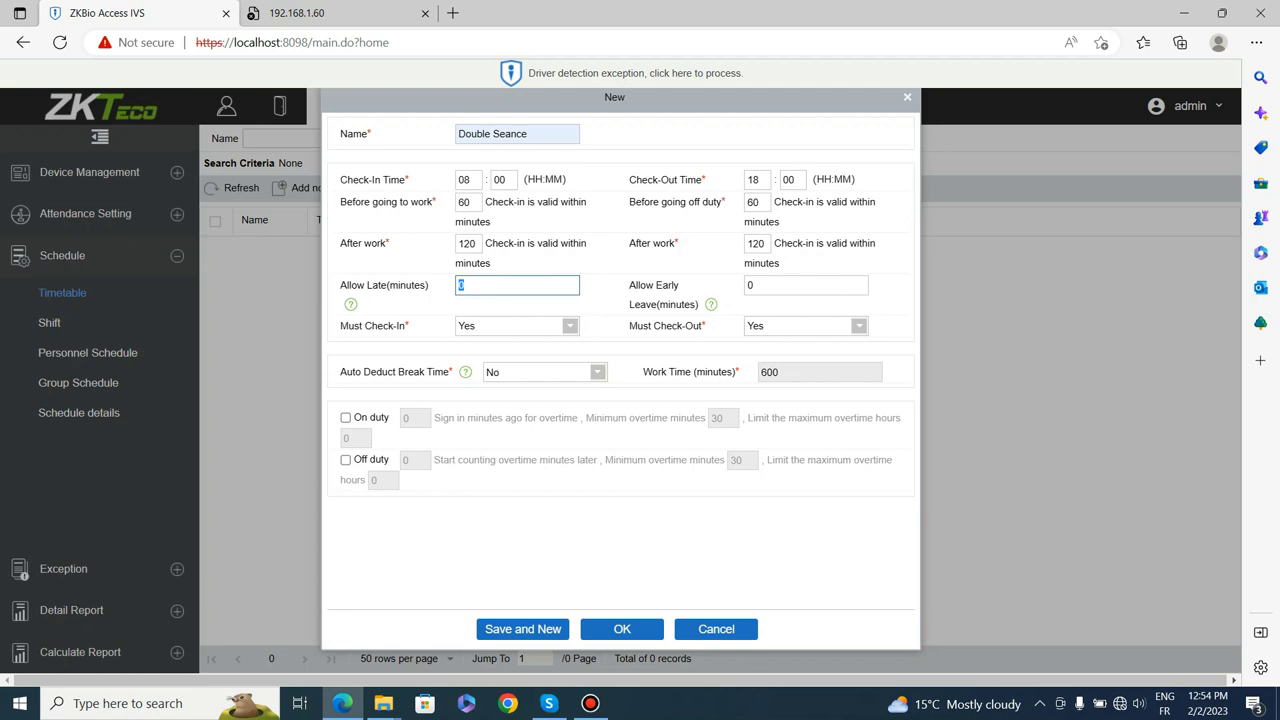
type("15")
Enable automatic break deduction from 12:00 to 13:00 and save the Double Seance timetable.
left_click(597, 372)
left_click(545, 411)
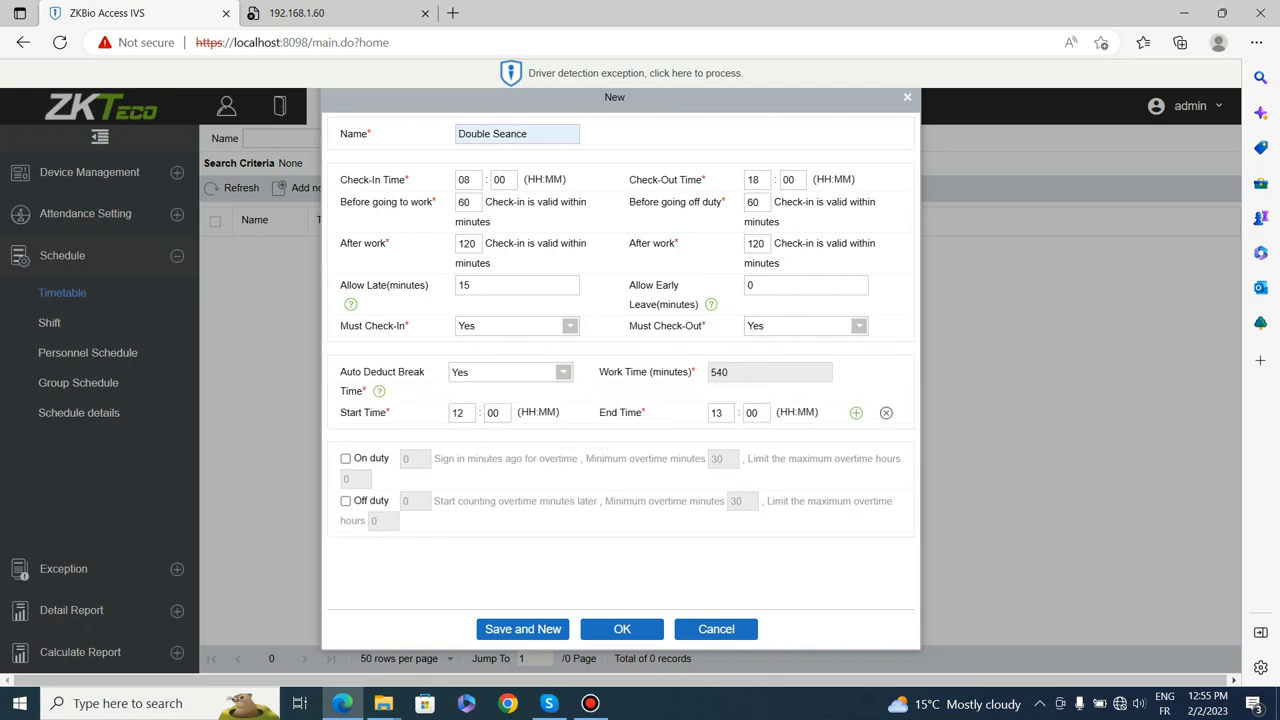
double_click(459, 413)
double_click(717, 413)
left_click(622, 629)
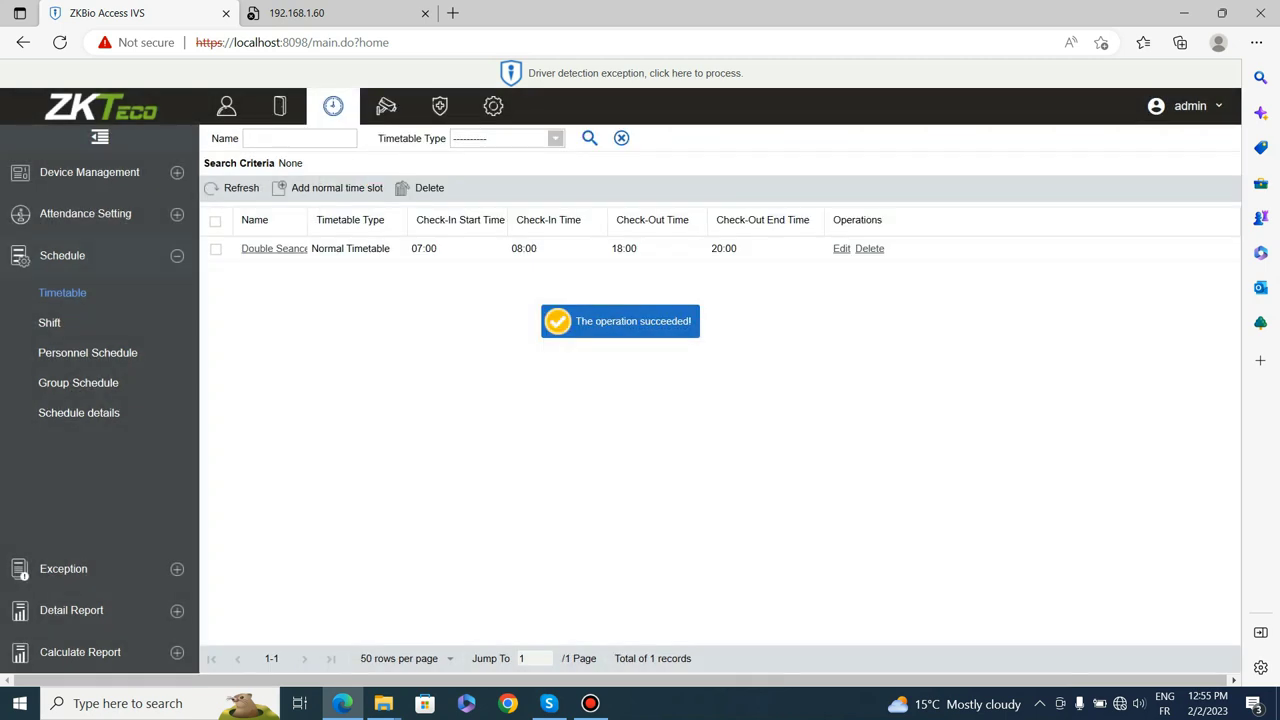
Create a new regular shift named Double Seance with Week as its unit.
left_click(50, 323)
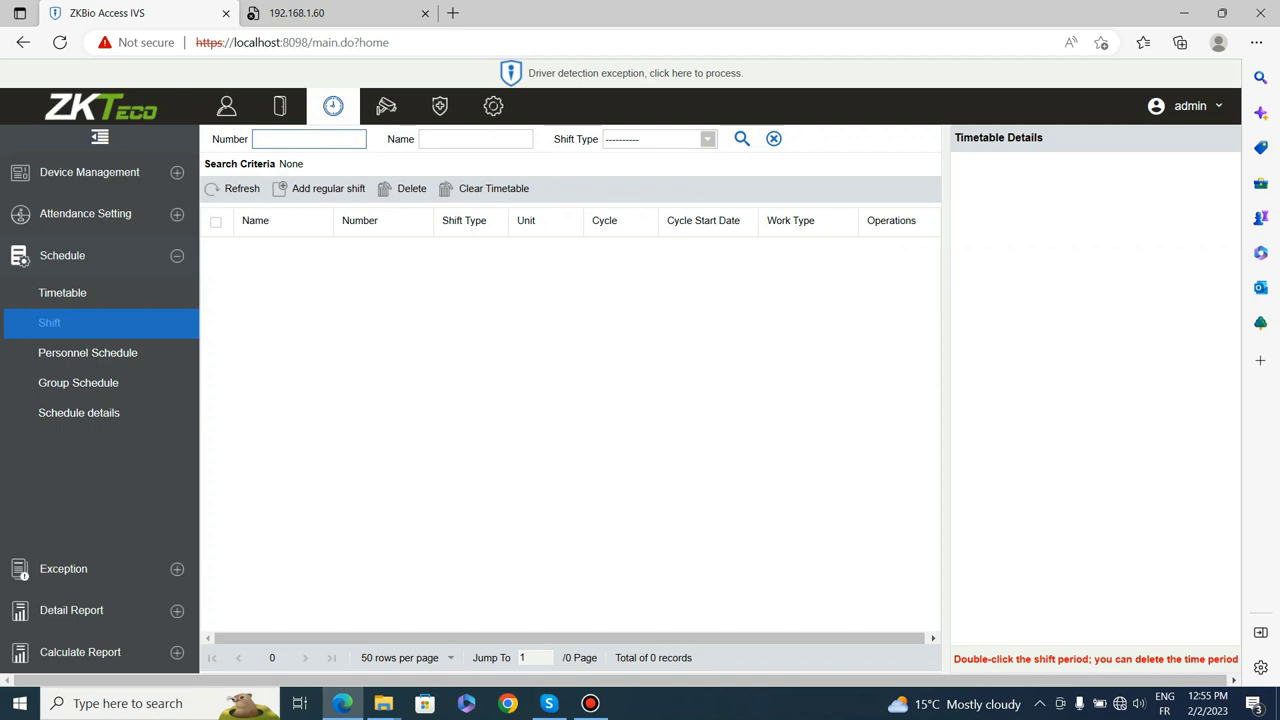
left_click(320, 188)
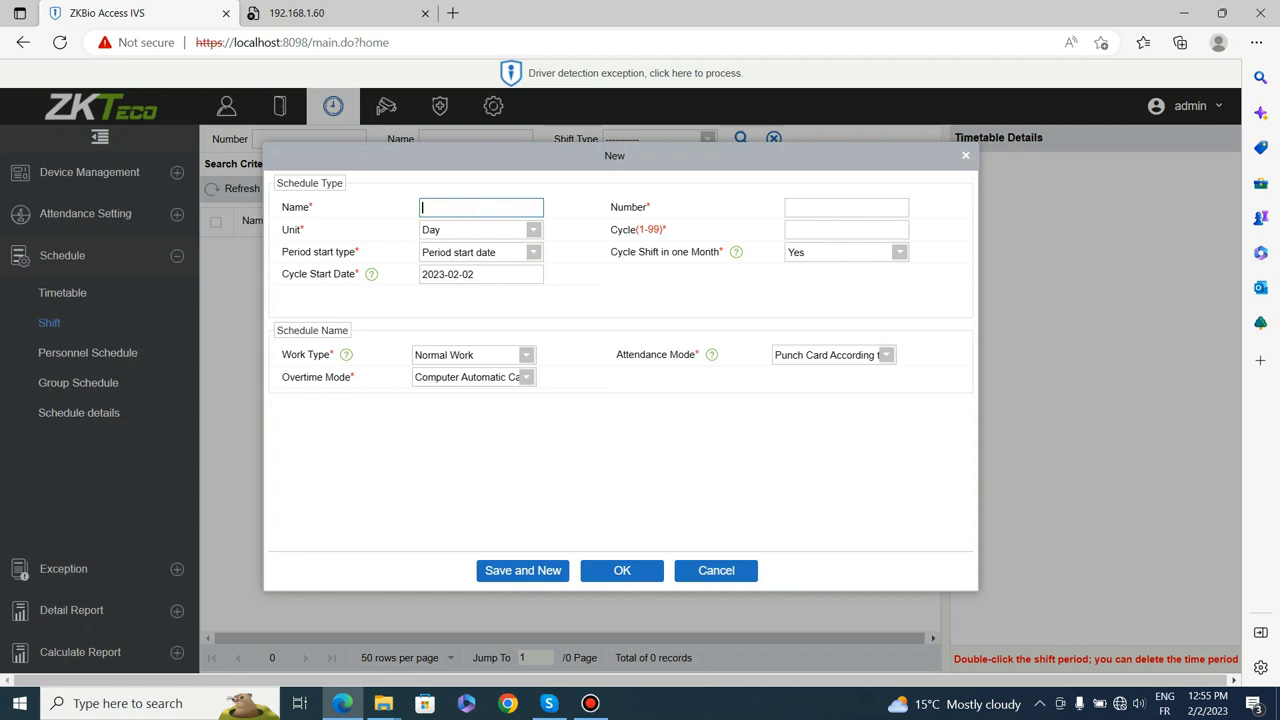
left_click(481, 208)
key("Down")
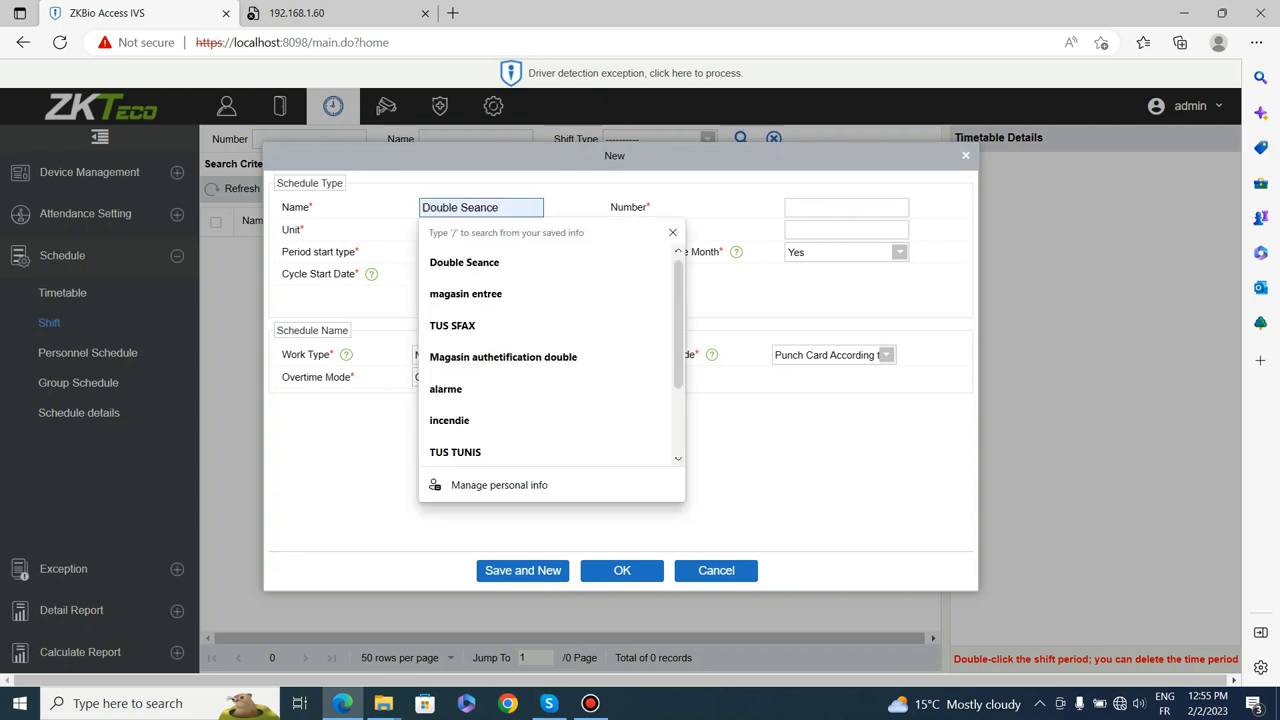
key("Return")
left_click(533, 230)
left_click(450, 269)
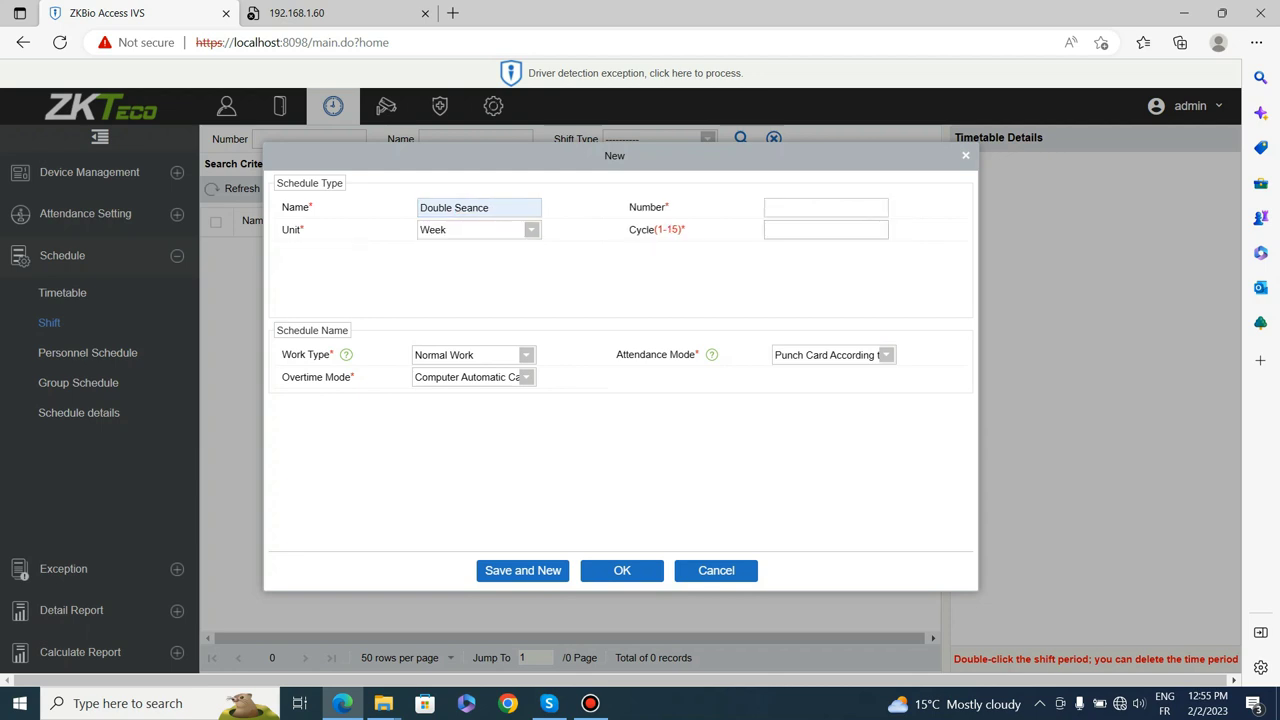
Set the shift's number to 1 and its cycle to 1, and save it.
left_click(826, 208)
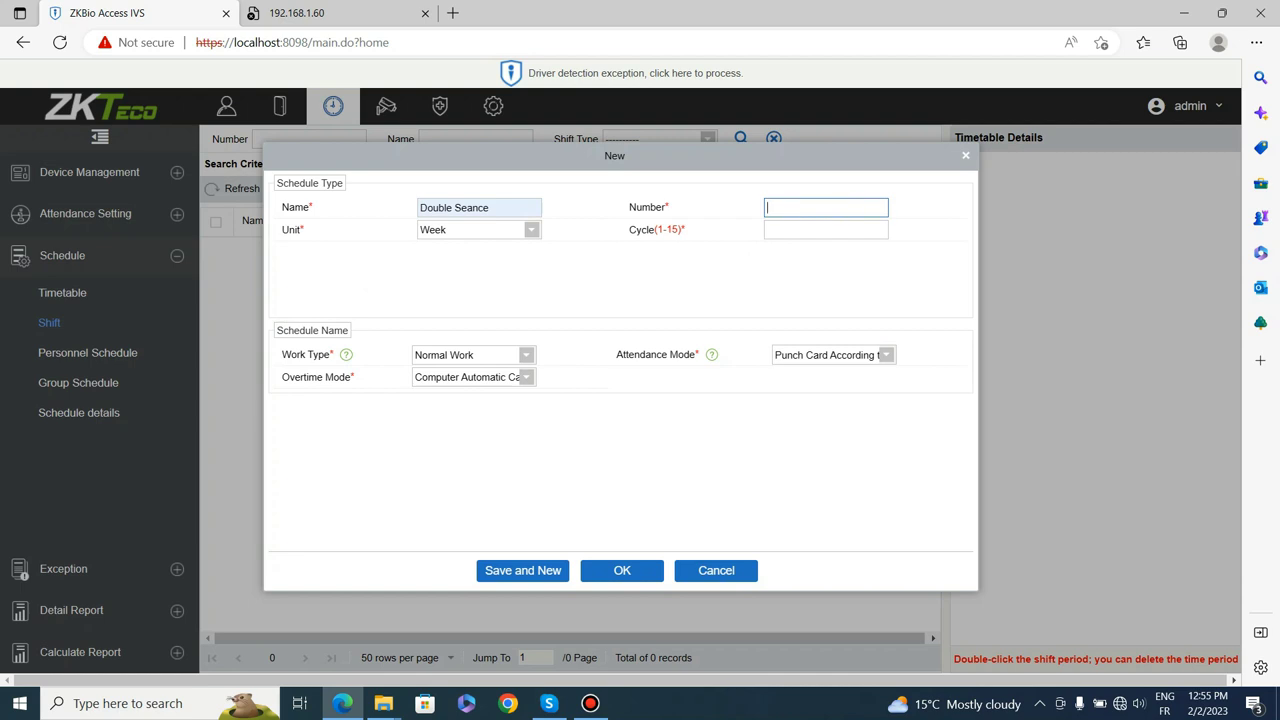
type("1")
key("Tab")
type("1")
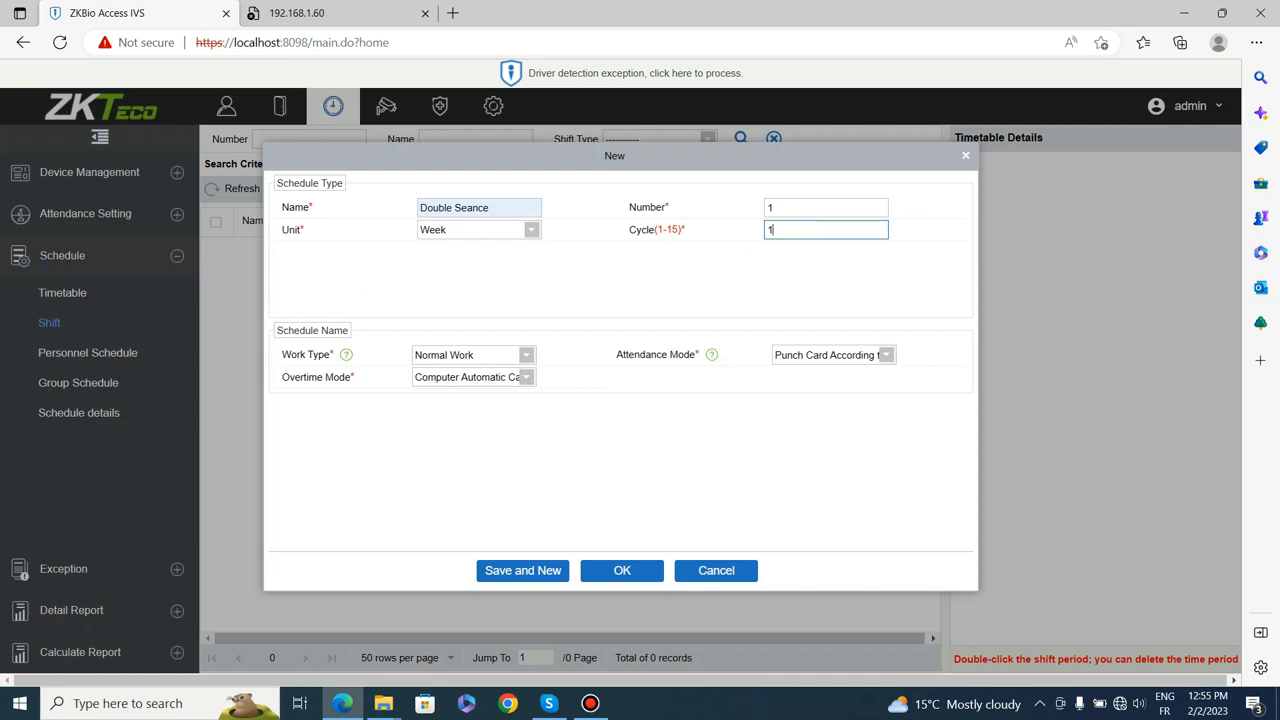
left_click(622, 570)
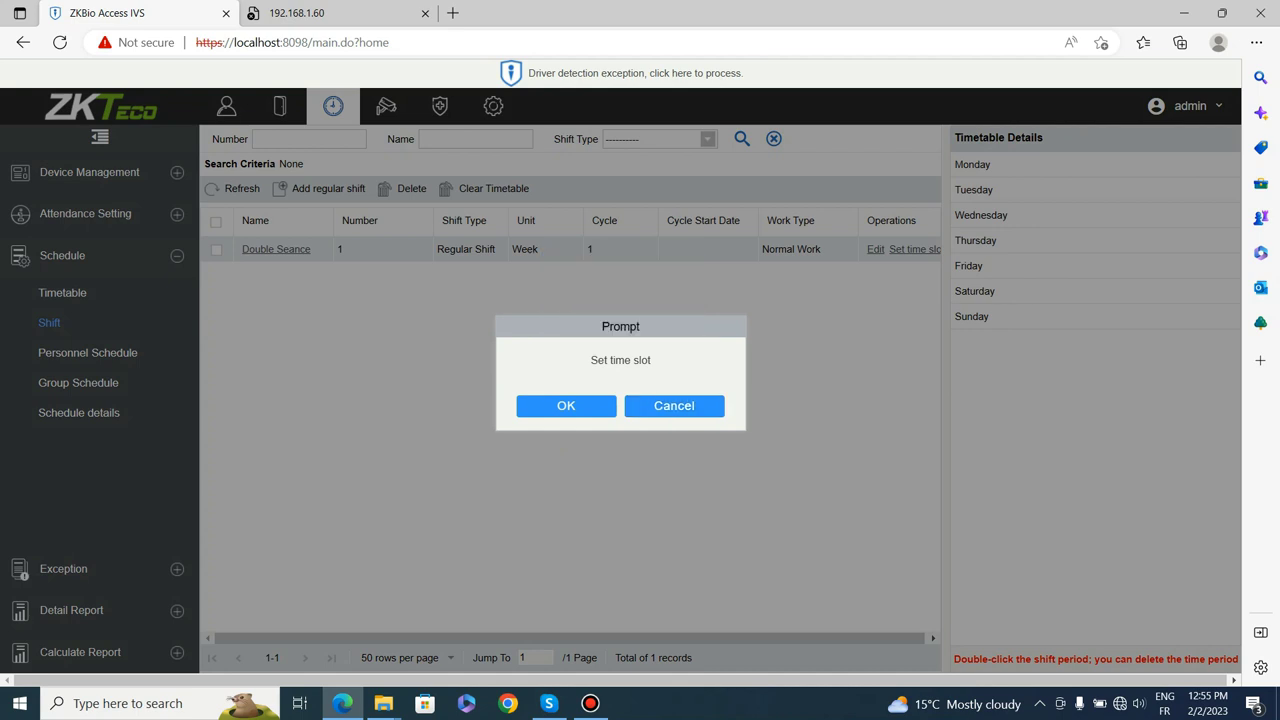
Assign the Double Seance timetable to Monday through Friday of the shift, leaving Saturday and Sunday unassigned, and save the time slots.
left_click(566, 406)
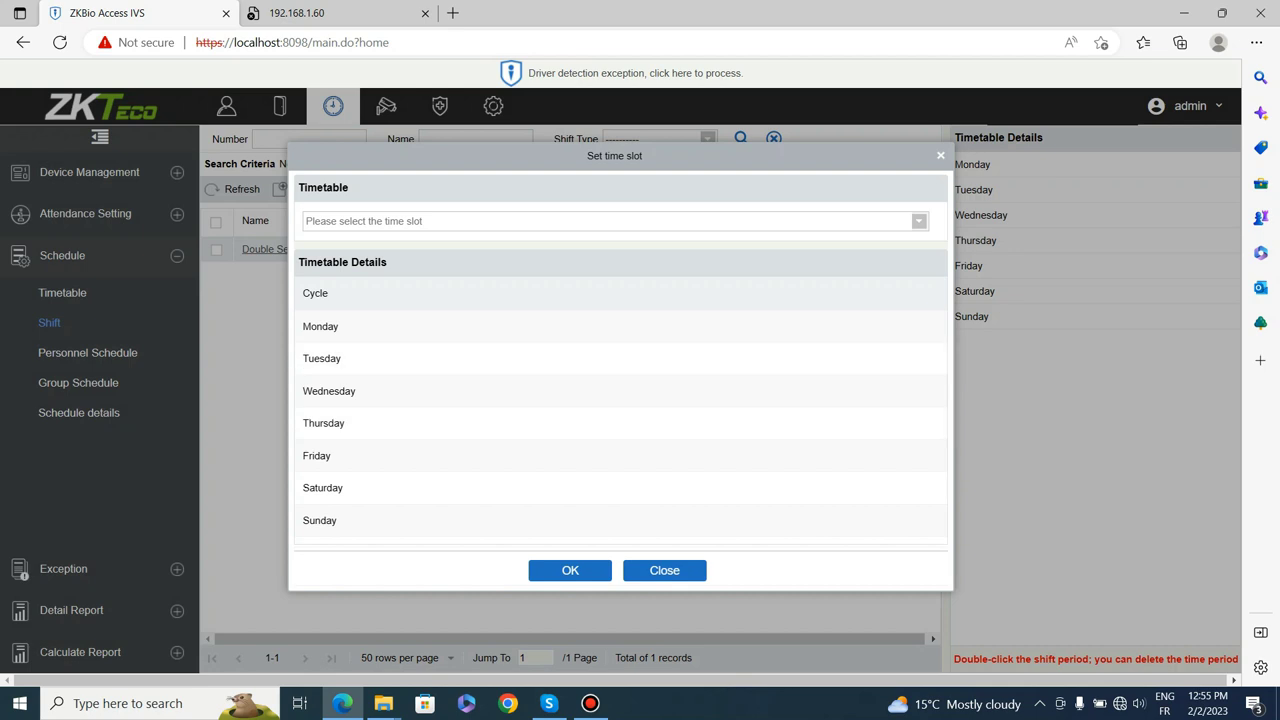
left_click(918, 221)
left_click(320, 300)
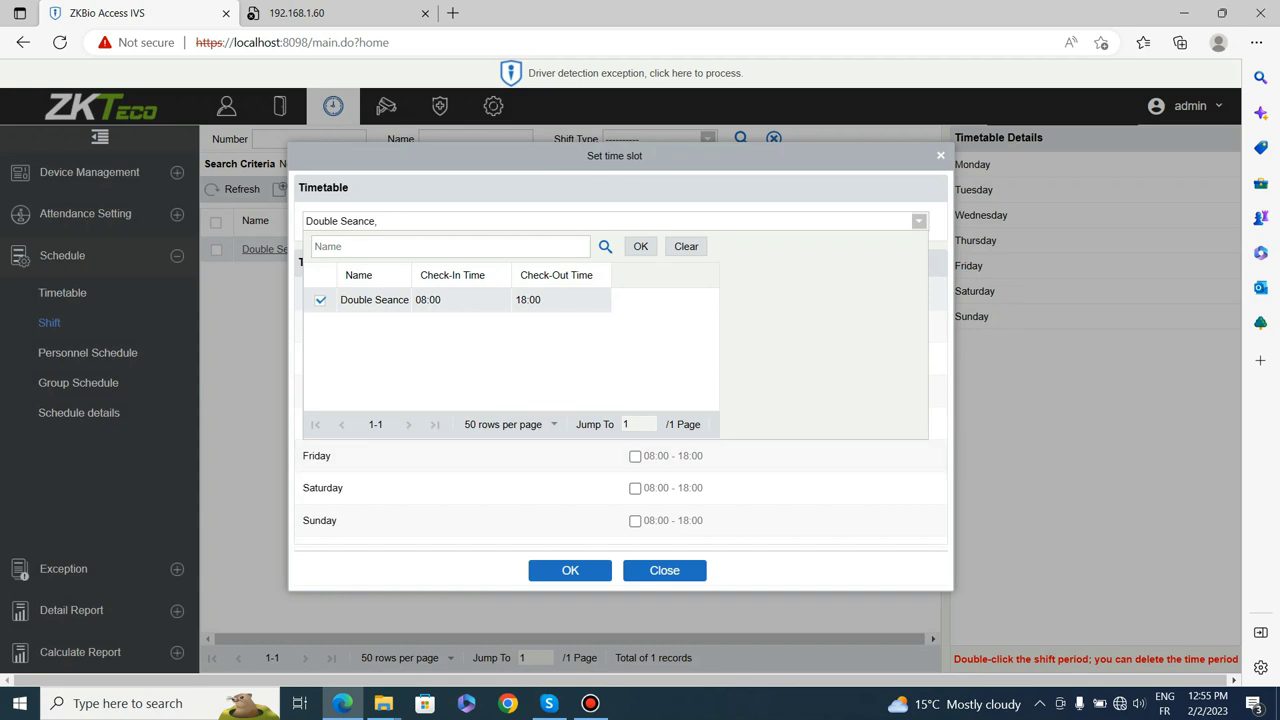
left_click(641, 247)
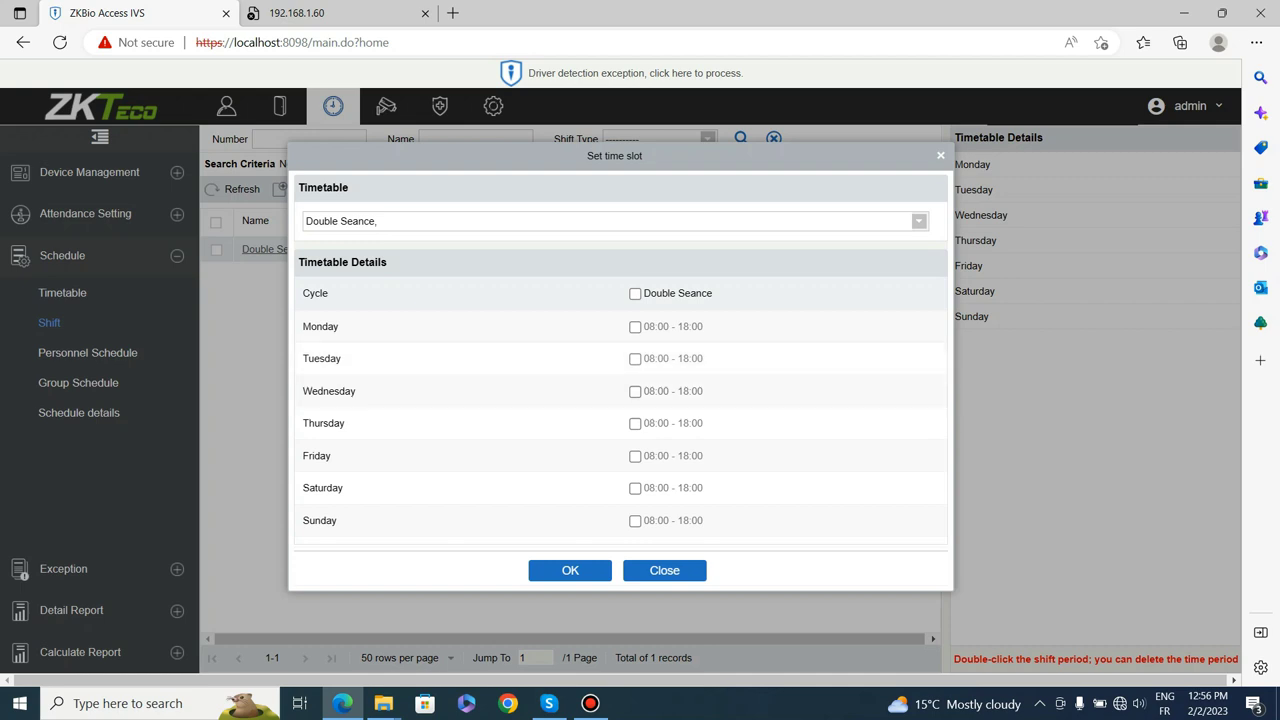
left_click(635, 294)
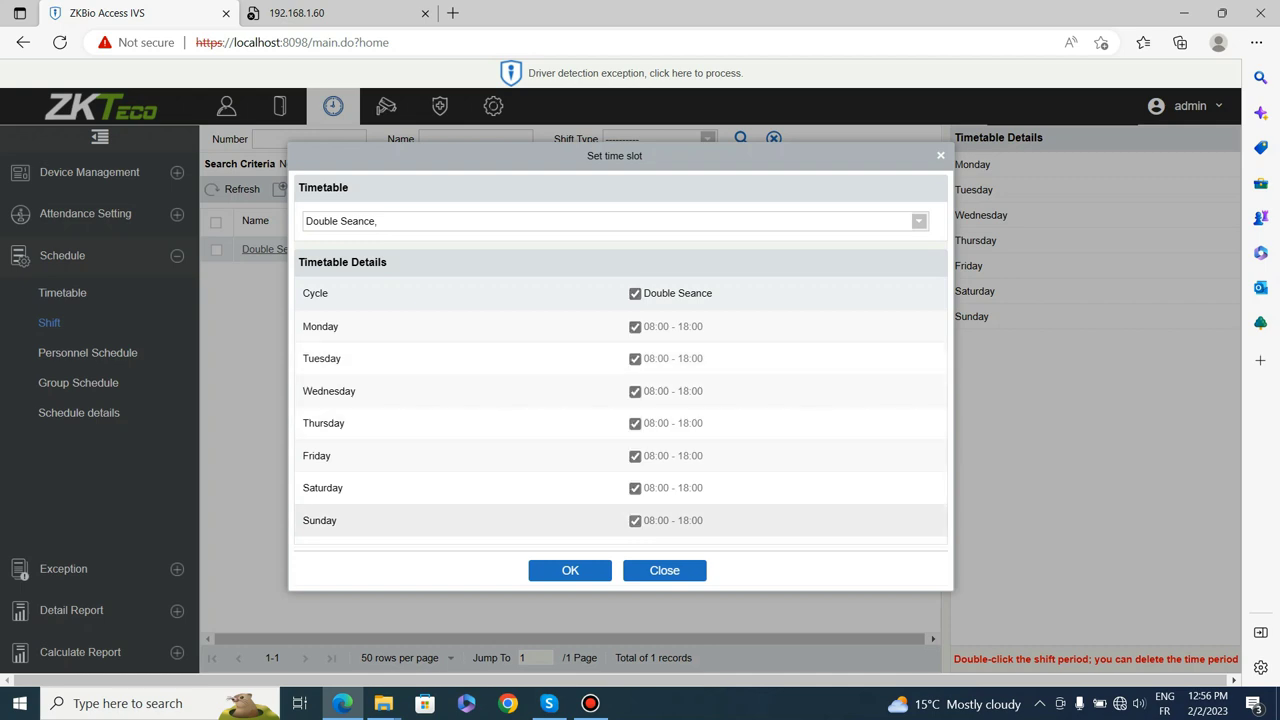
left_click(635, 520)
left_click(635, 488)
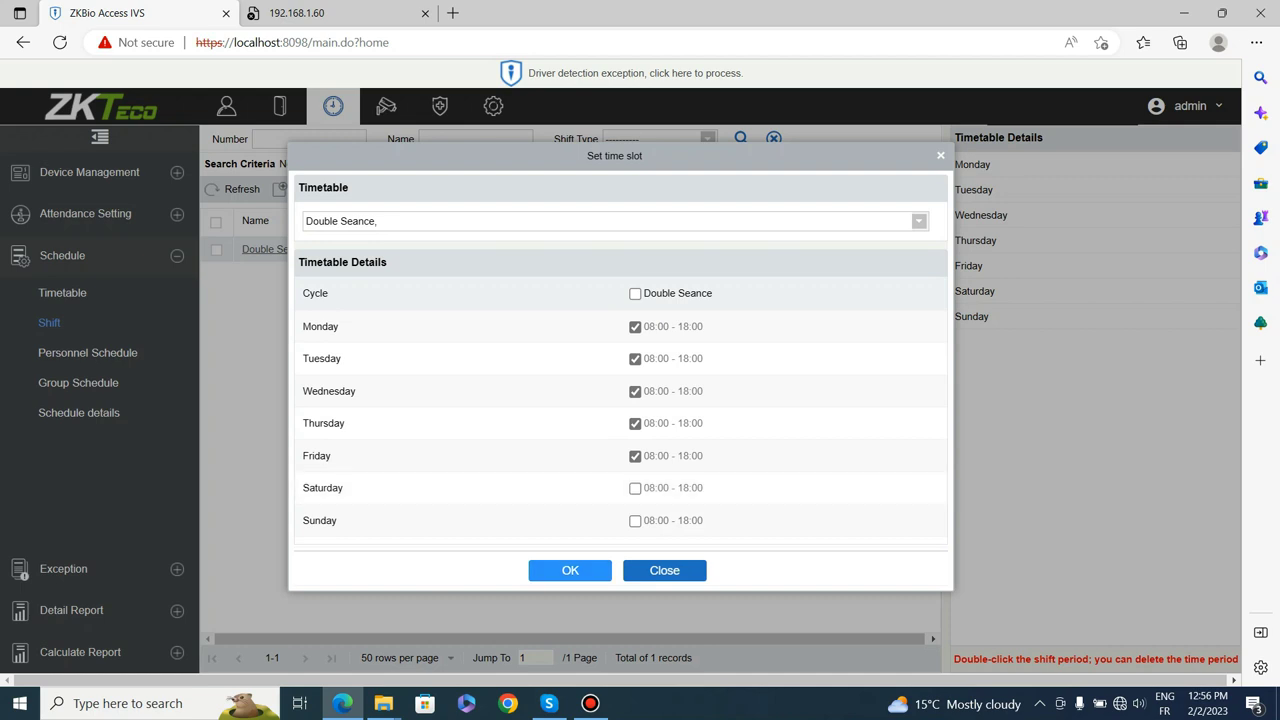
left_click(570, 570)
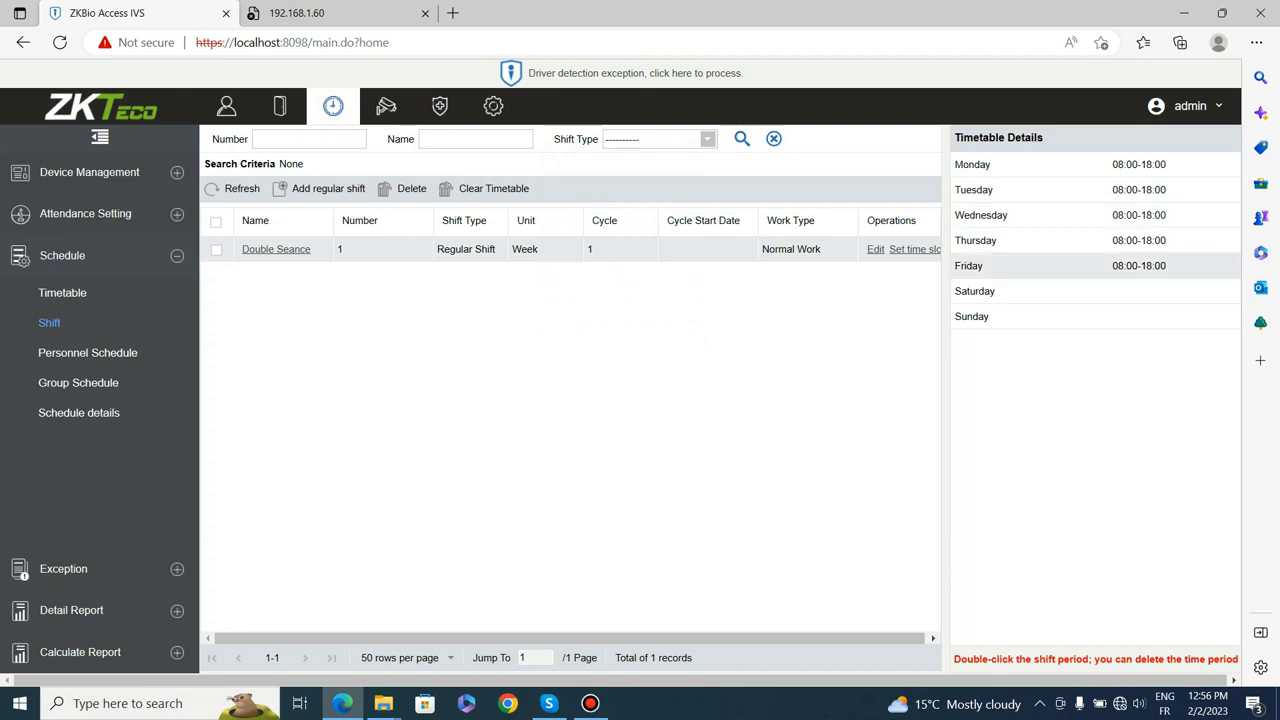
Open cycle scheduling for all personnel listed in the TECHNIQUE department in the personnel schedule.
left_click(88, 353)
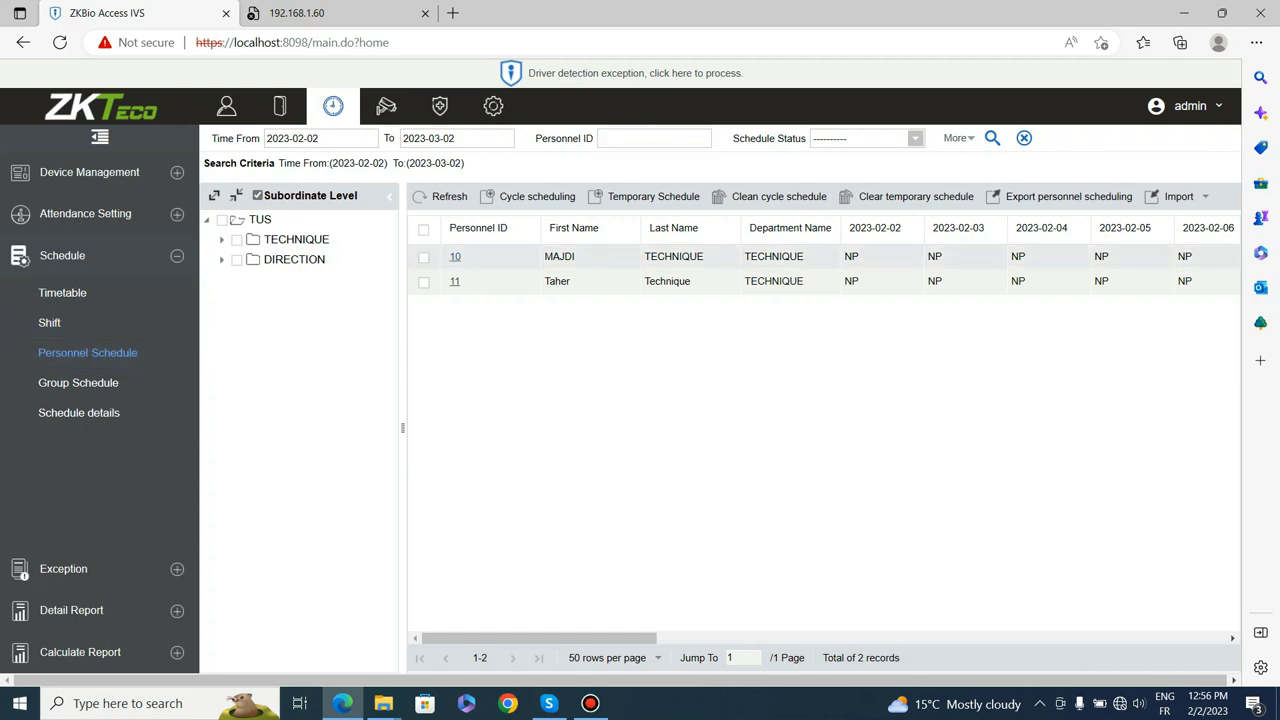
left_click(424, 230)
left_click(296, 240)
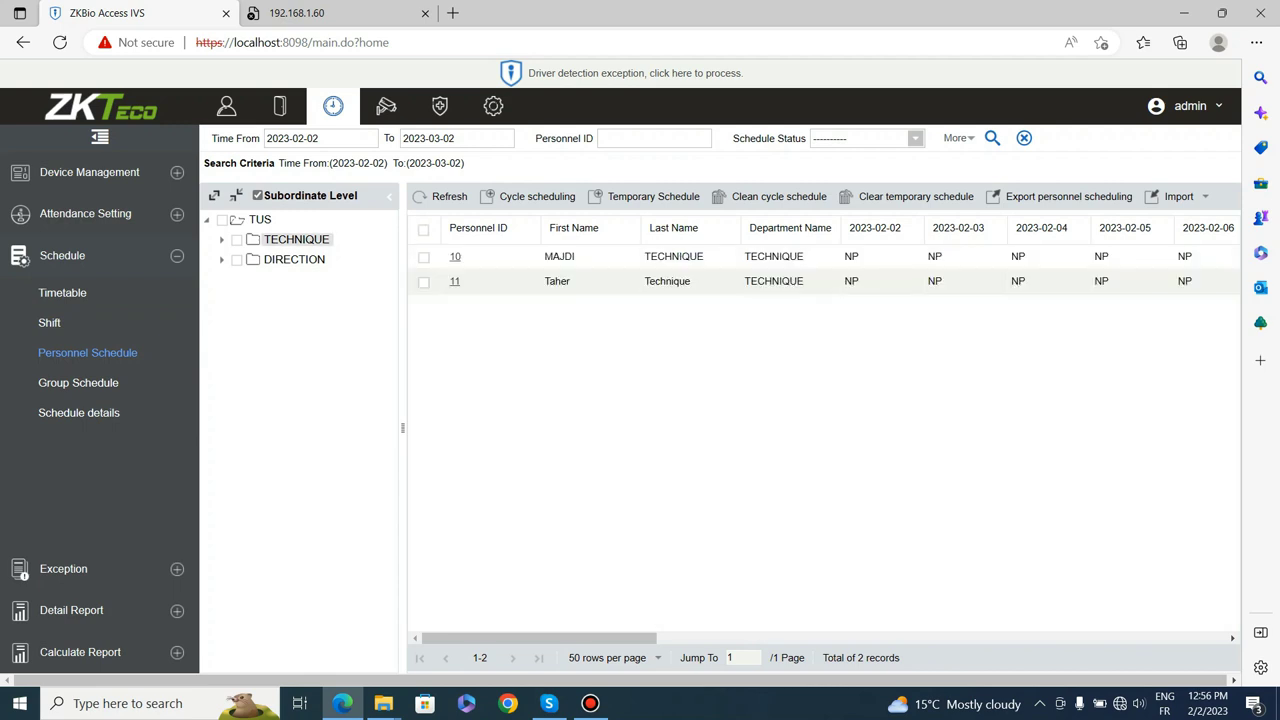
left_click(424, 230)
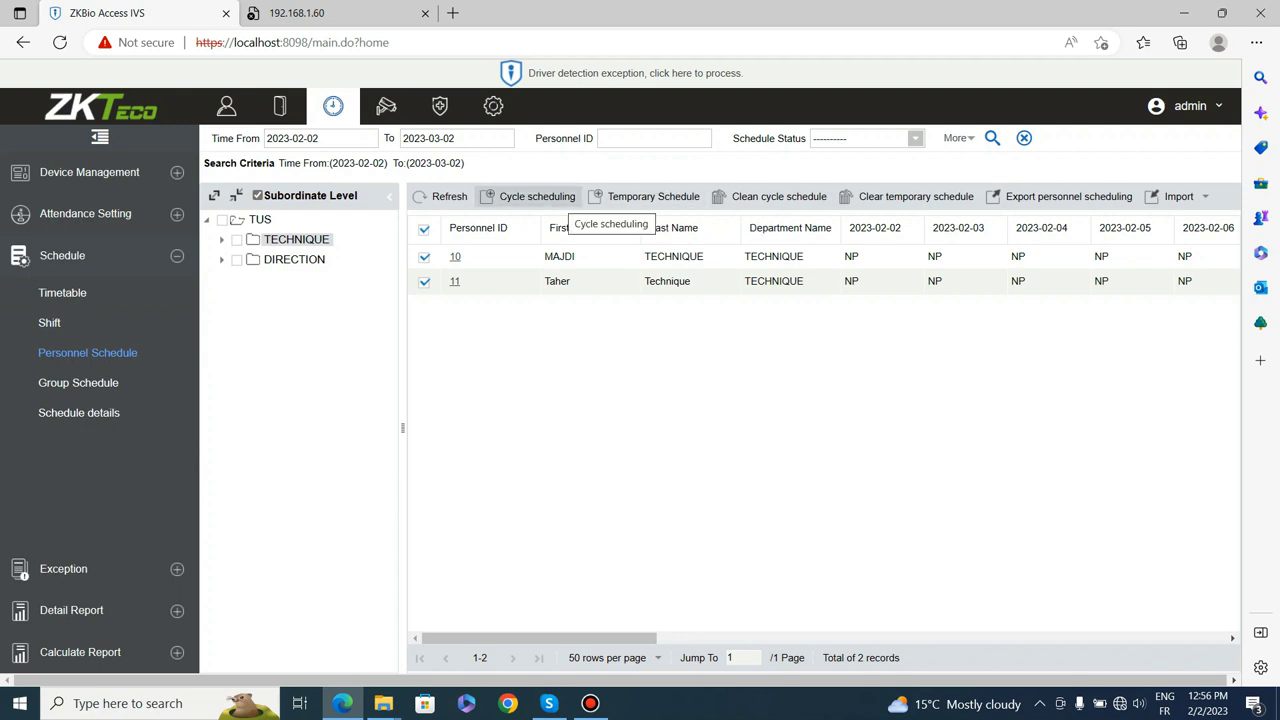
left_click(530, 196)
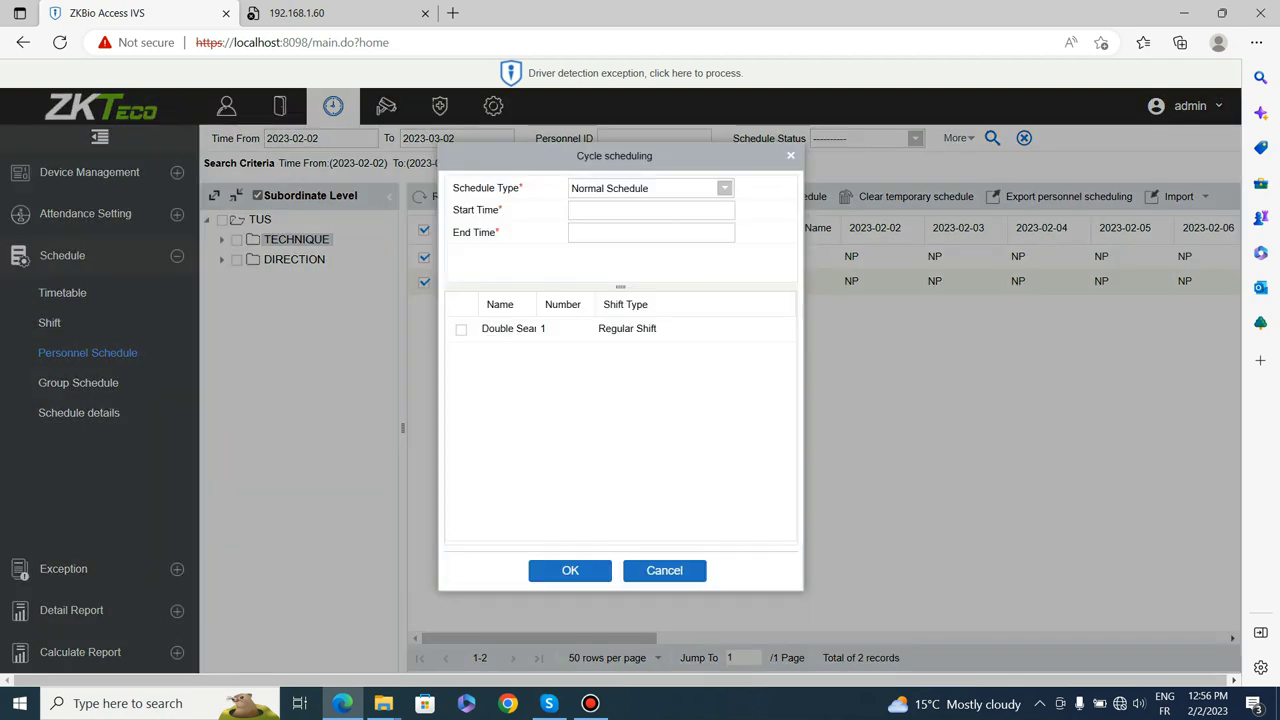
Schedule the selected personnel on the Double Seance shift from 2023-02-02 to 2023-03-23 and confirm.
left_click(461, 329)
left_click(651, 233)
left_click(651, 210)
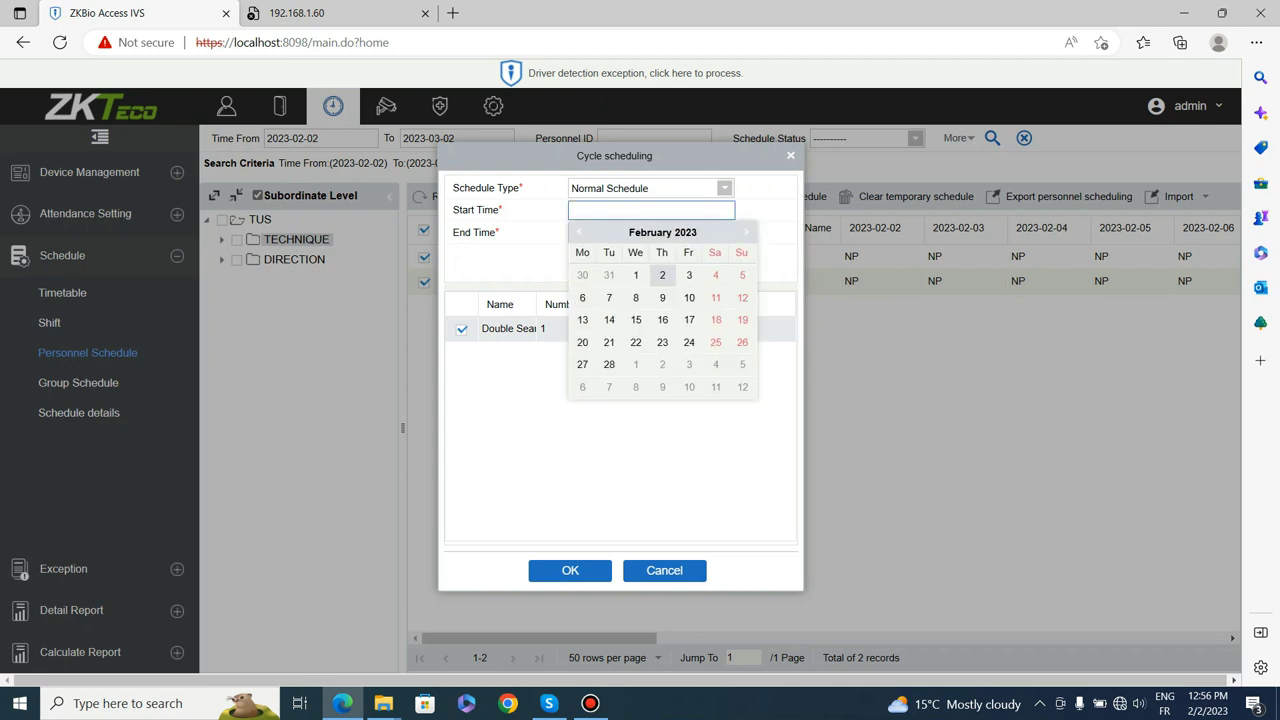
left_click(662, 275)
left_click(651, 232)
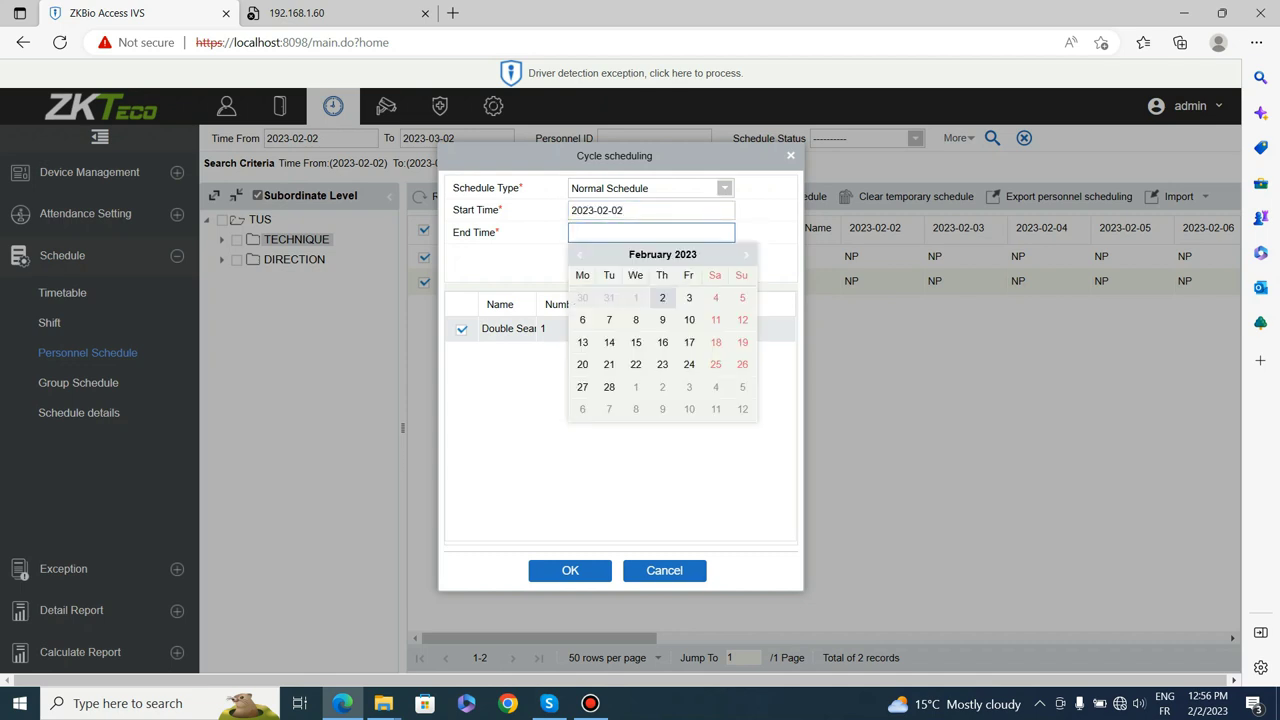
left_click(745, 255)
left_click(745, 255)
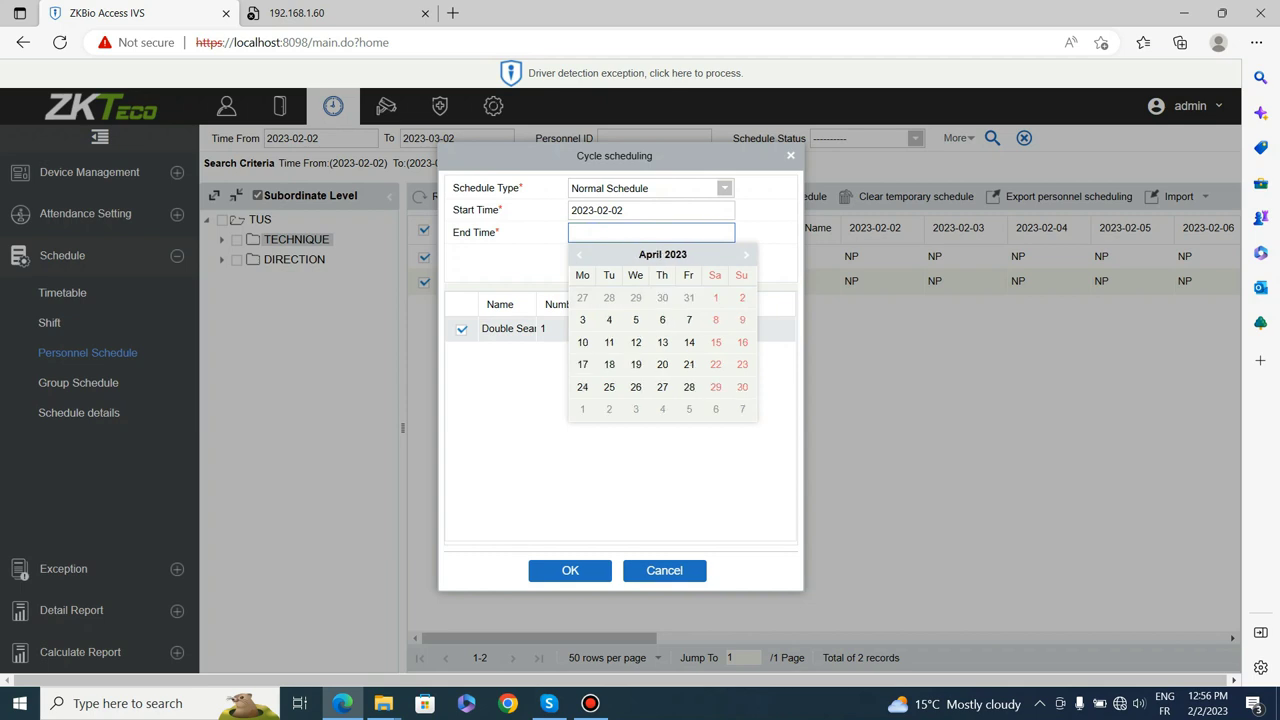
left_click(579, 255)
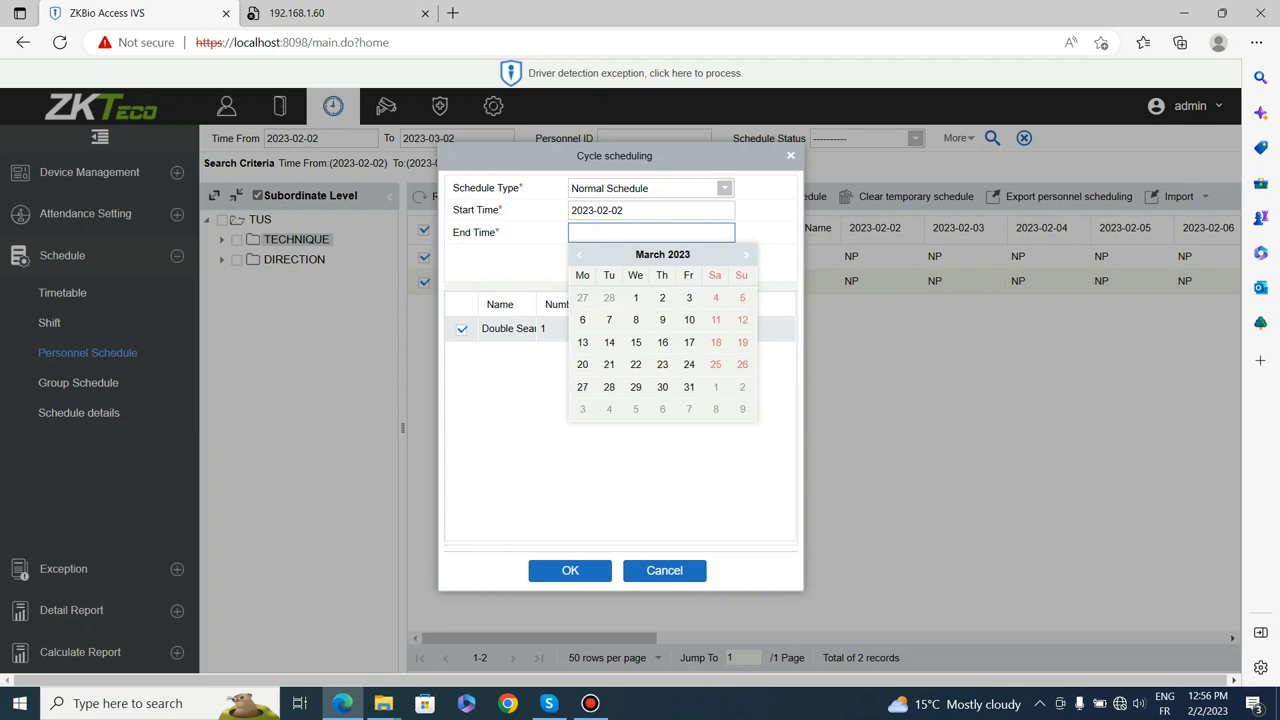
left_click(662, 364)
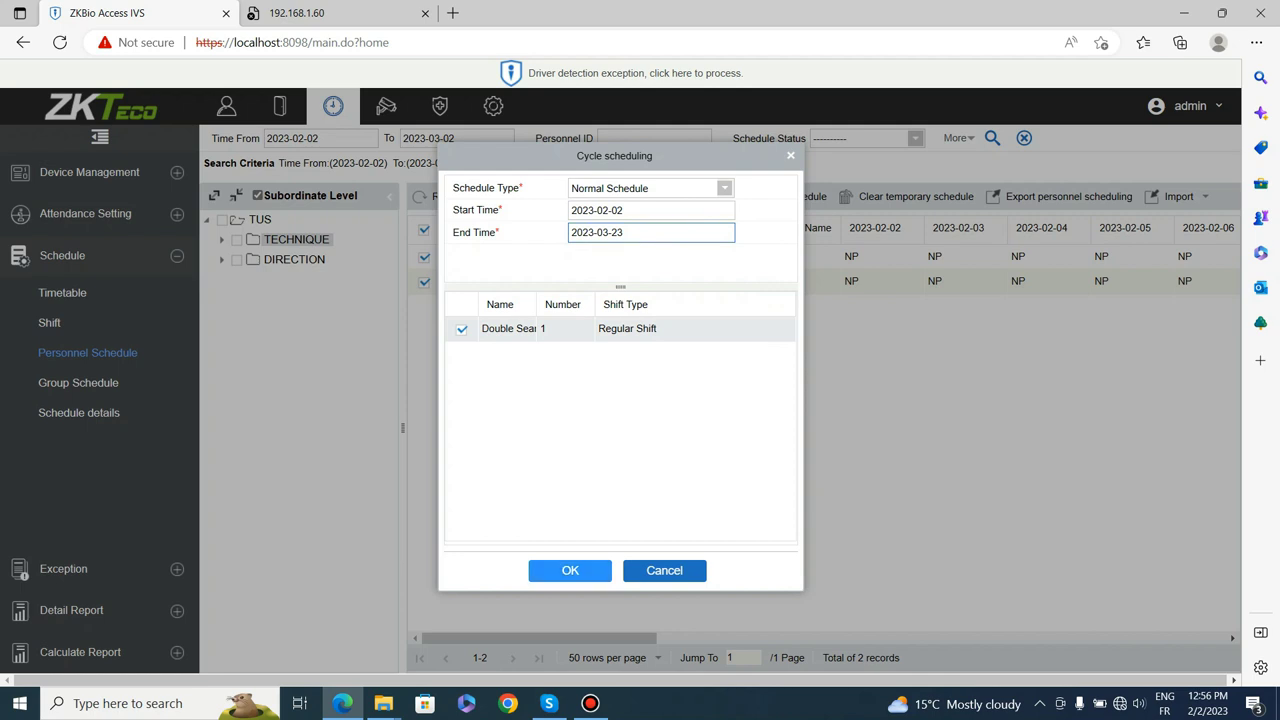
left_click(570, 570)
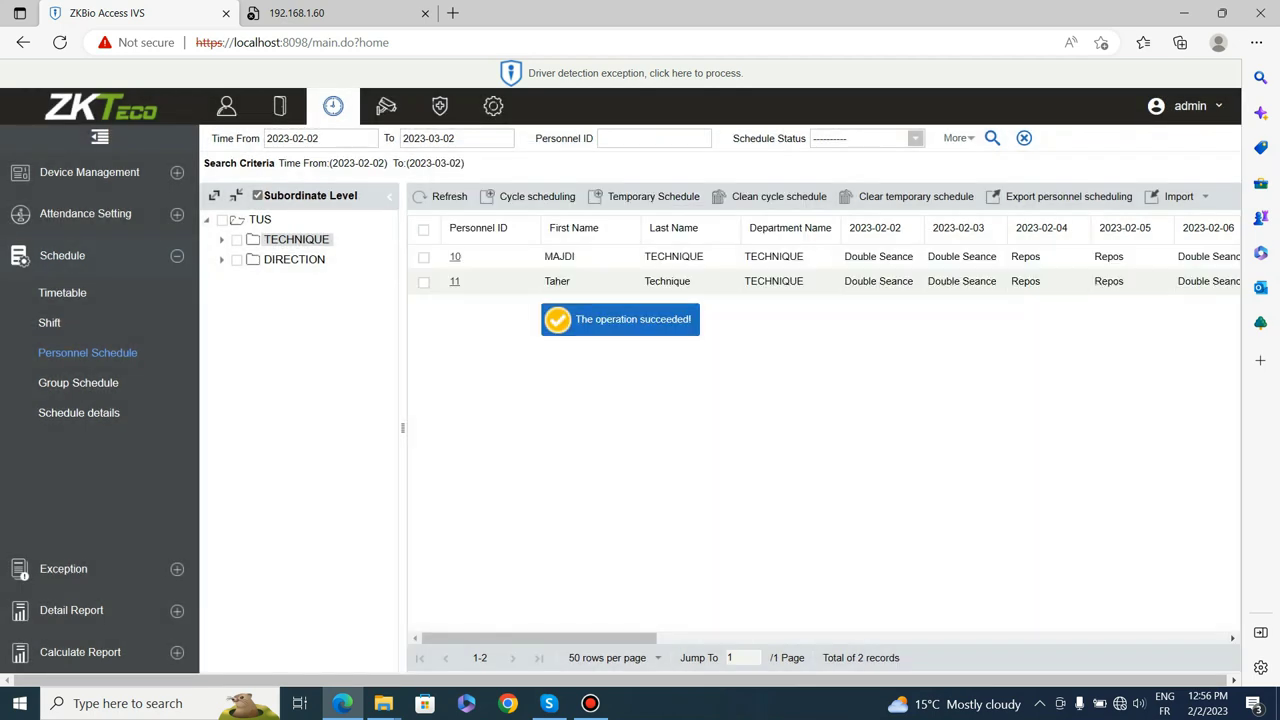
Add a normal timetable named Ramadhen with a check-in time of 08:00.
left_click(62, 293)
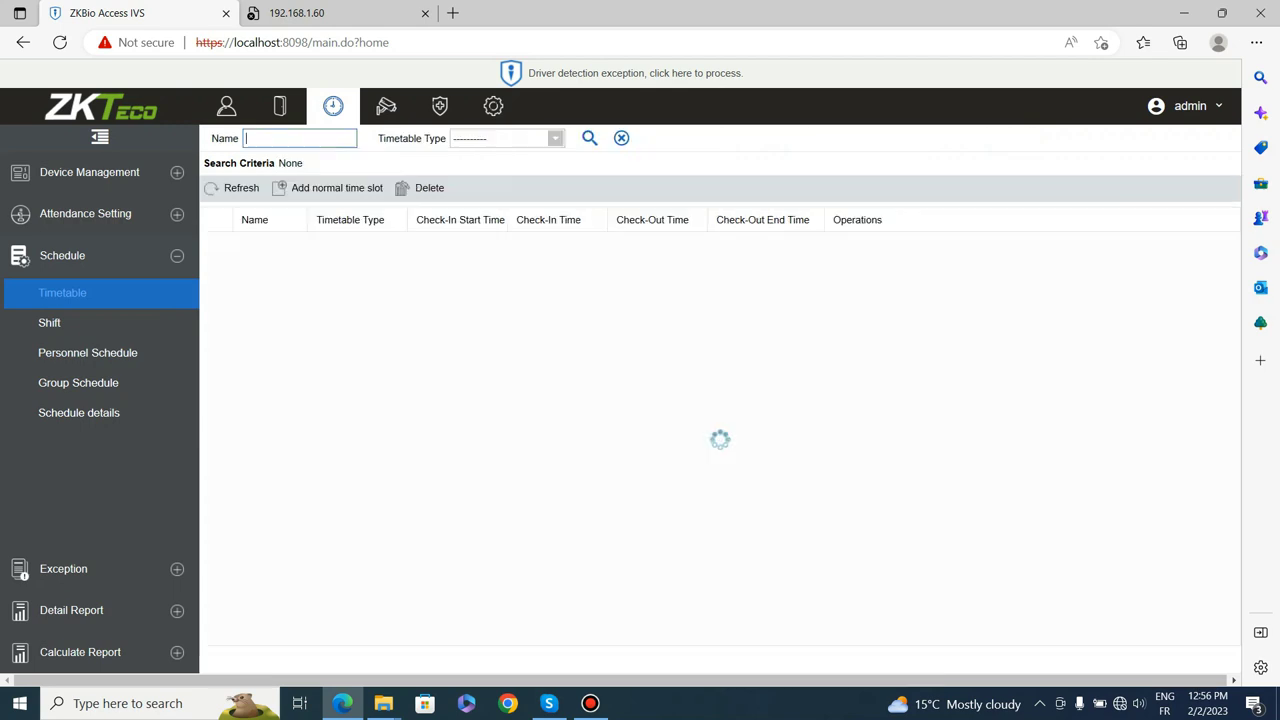
left_click(305, 187)
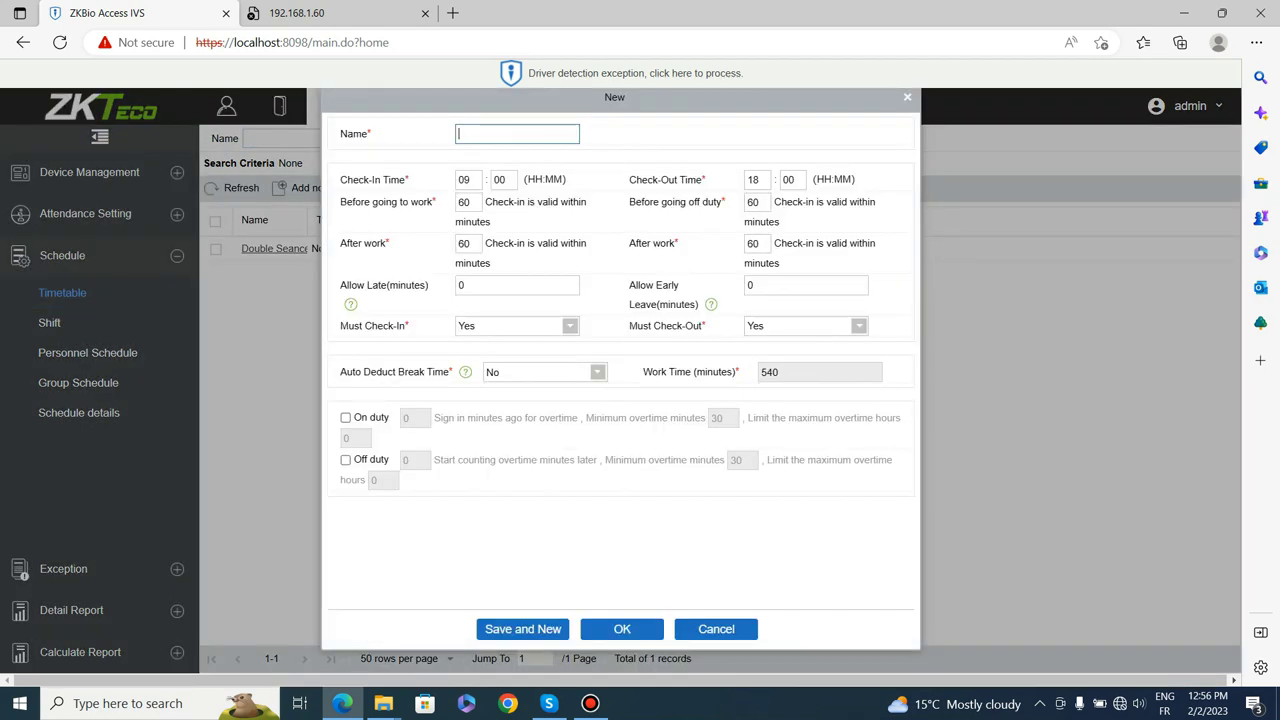
left_click(517, 134)
type("Ramadhen")
key("Tab")
type("08")
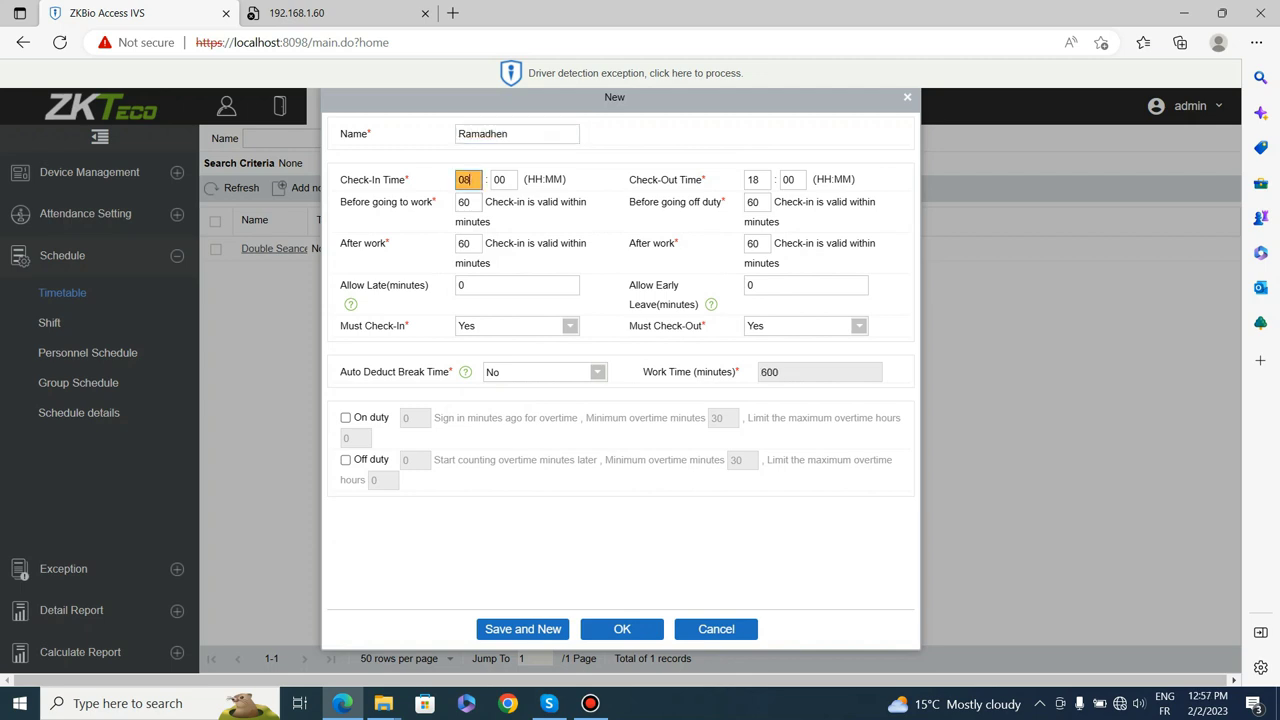
Set the Ramadhen timetable's check-out time to 15:00, save it, and close the blank follow-up form.
double_click(755, 180)
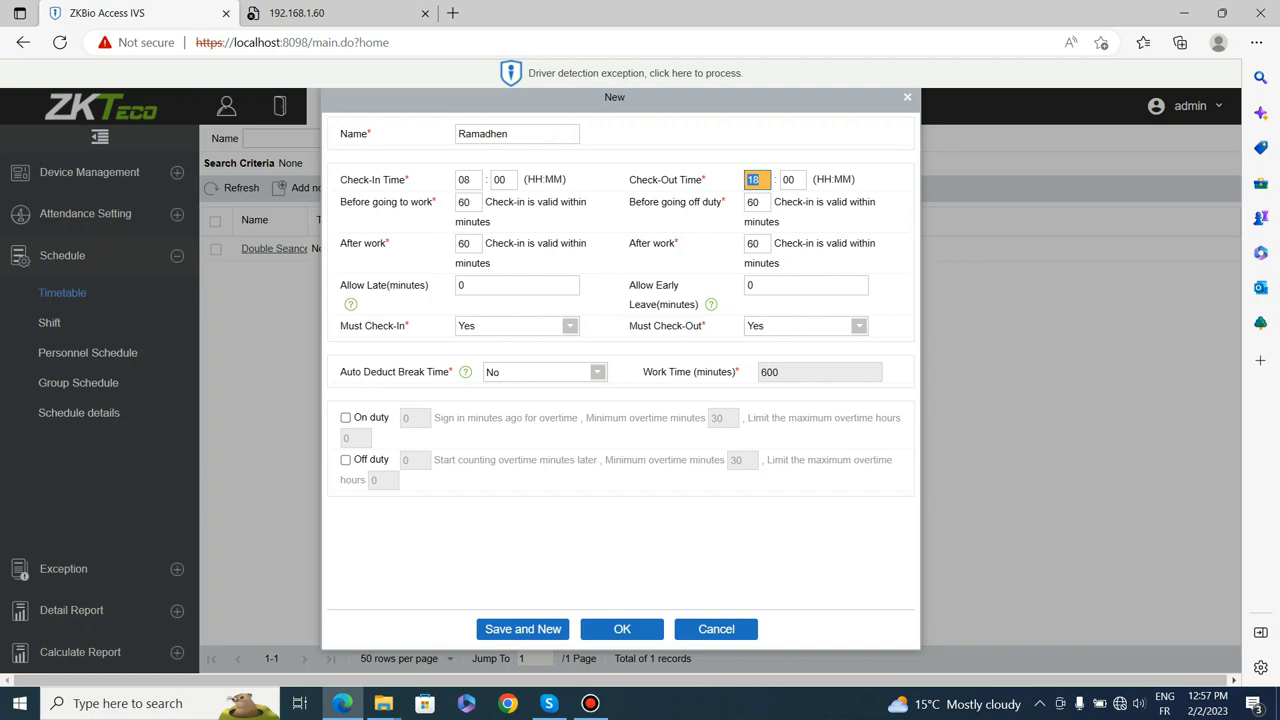
type("15")
left_click(523, 629)
left_click(622, 629)
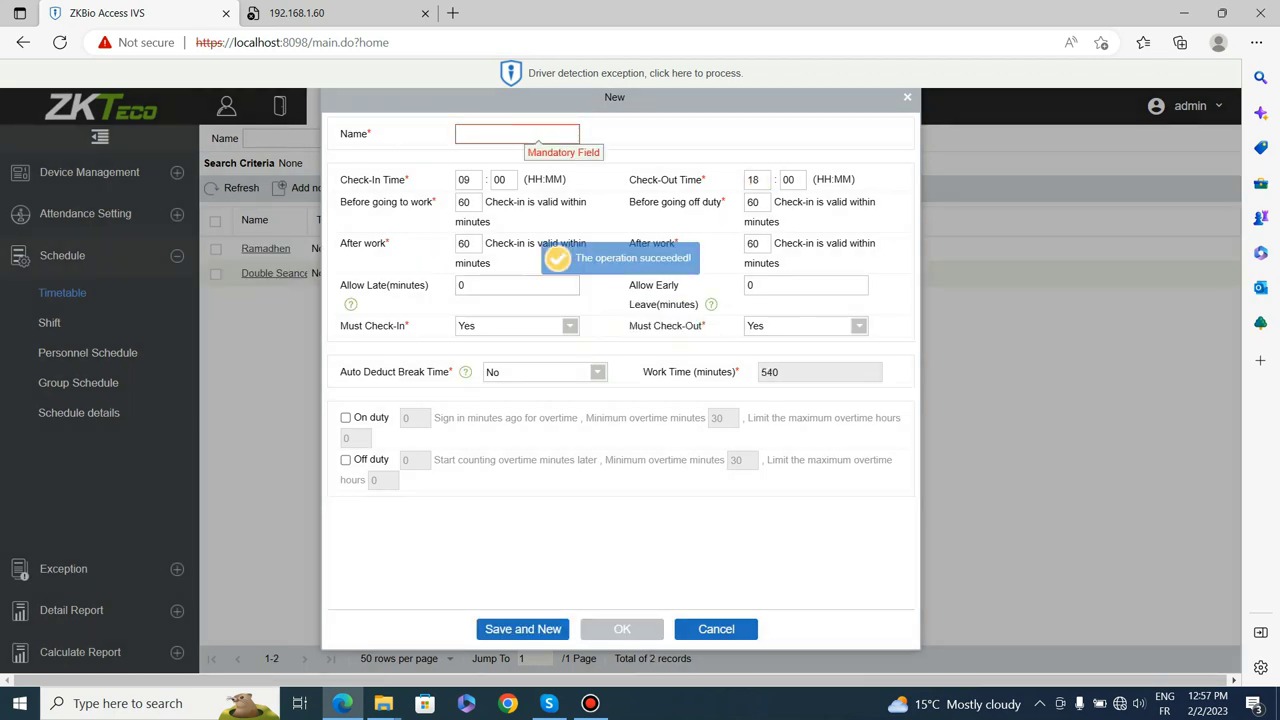
left_click(907, 97)
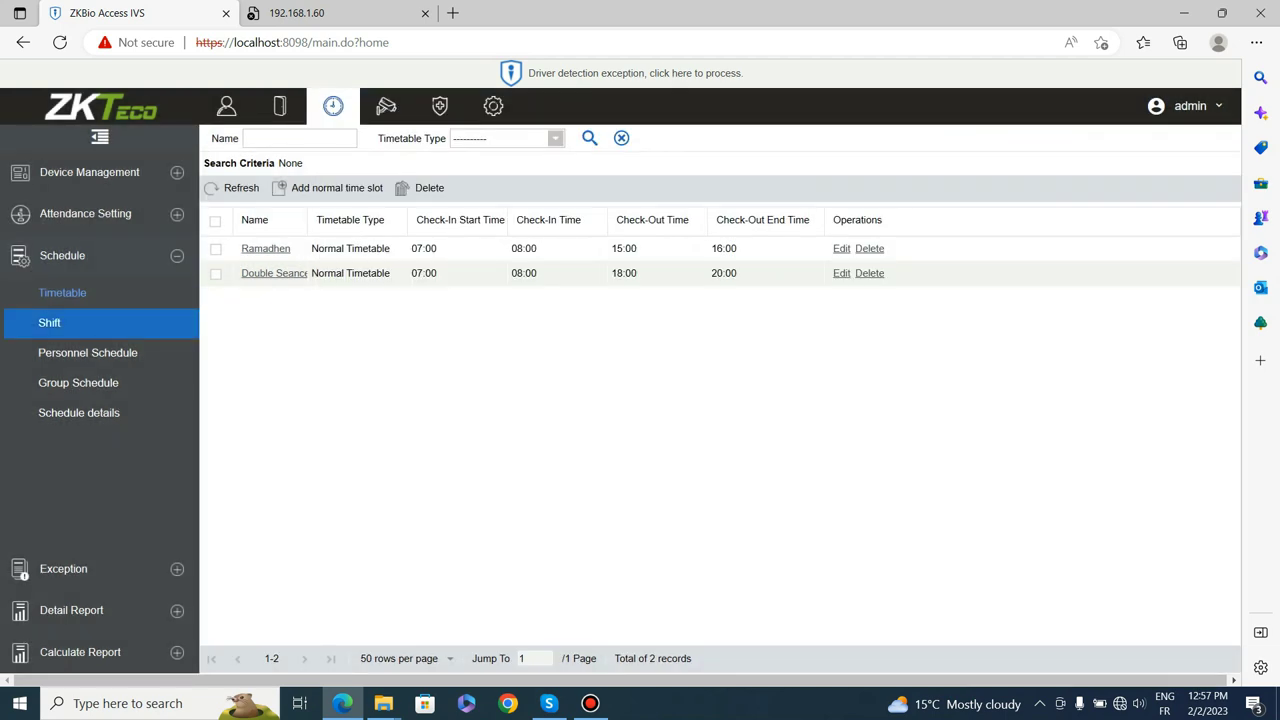
Start adding a regular shift named ramadhen with number 2.
left_click(50, 323)
left_click(318, 189)
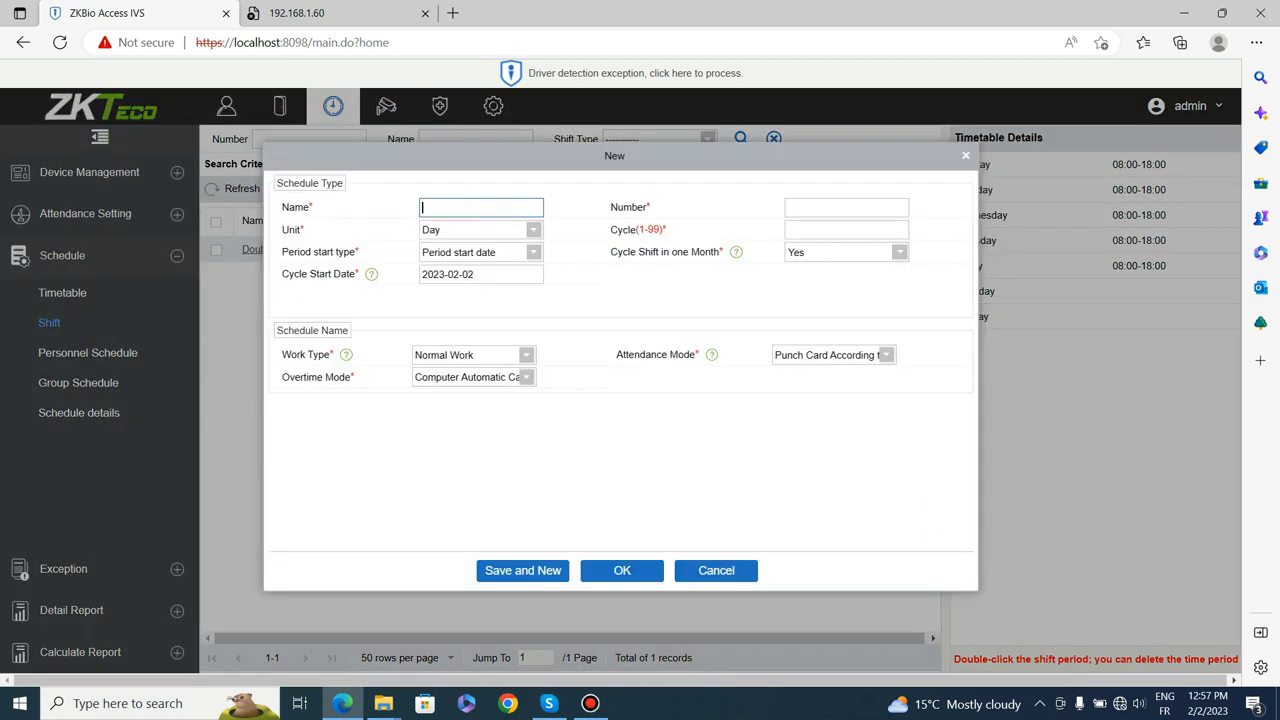
left_click(481, 207)
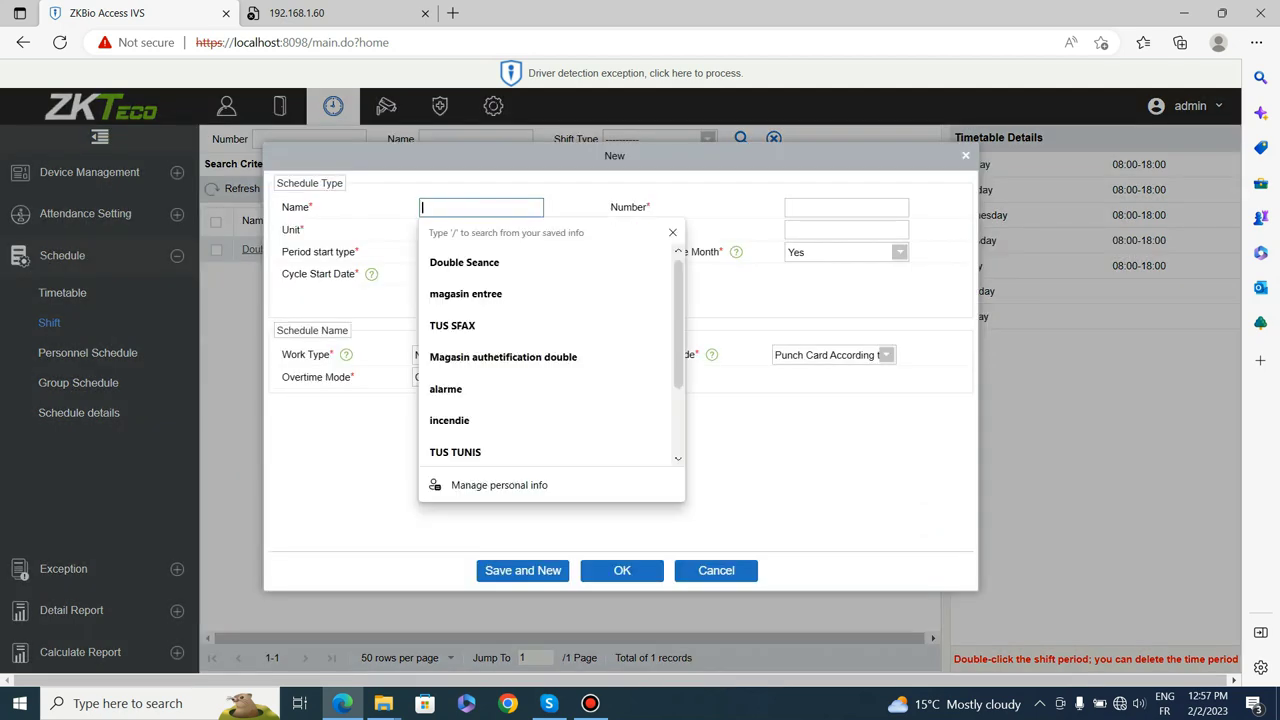
type("ramadhen")
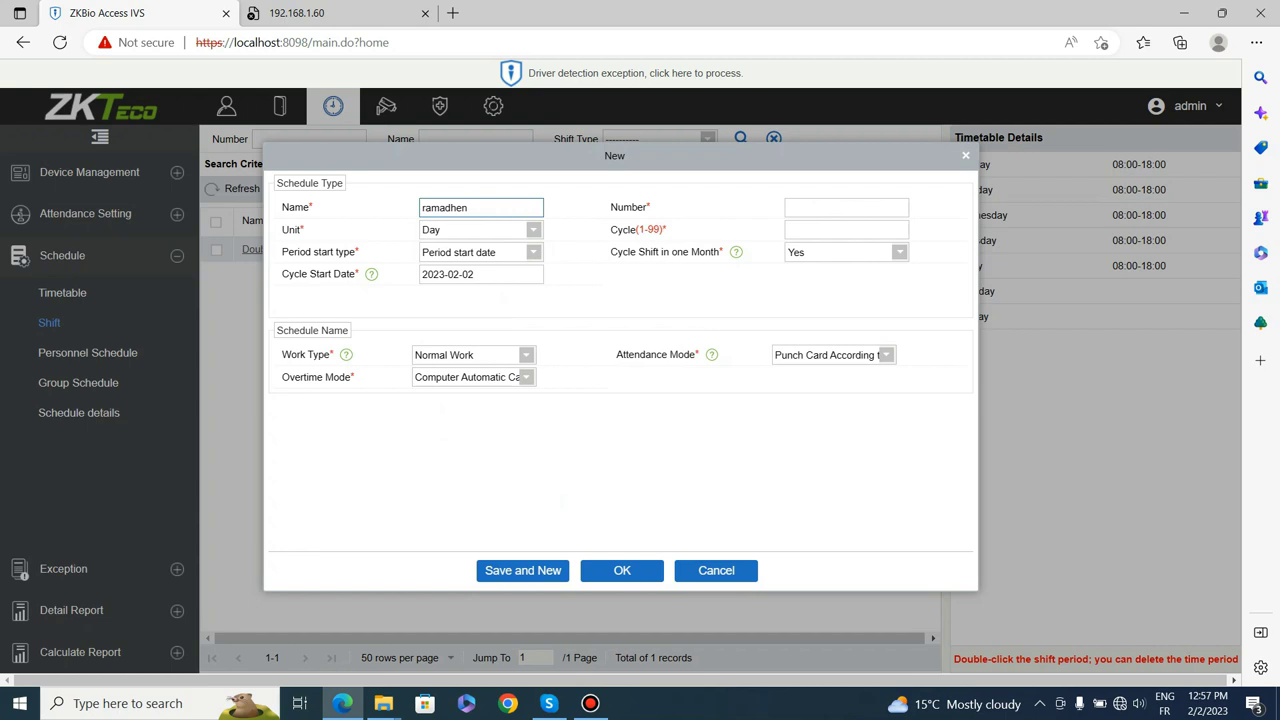
left_click(846, 208)
type("2")
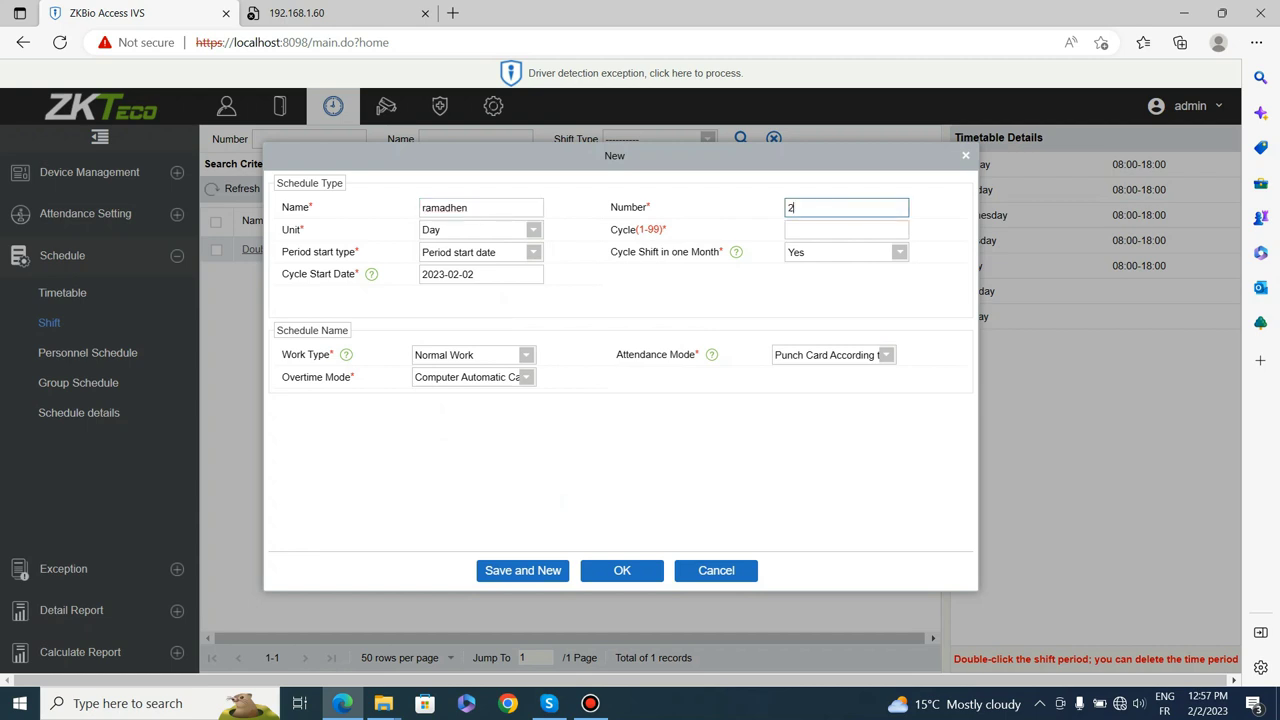
Set the ramadhen shift's unit to Week with a cycle of 1 and save the shift.
left_click(846, 230)
type("1")
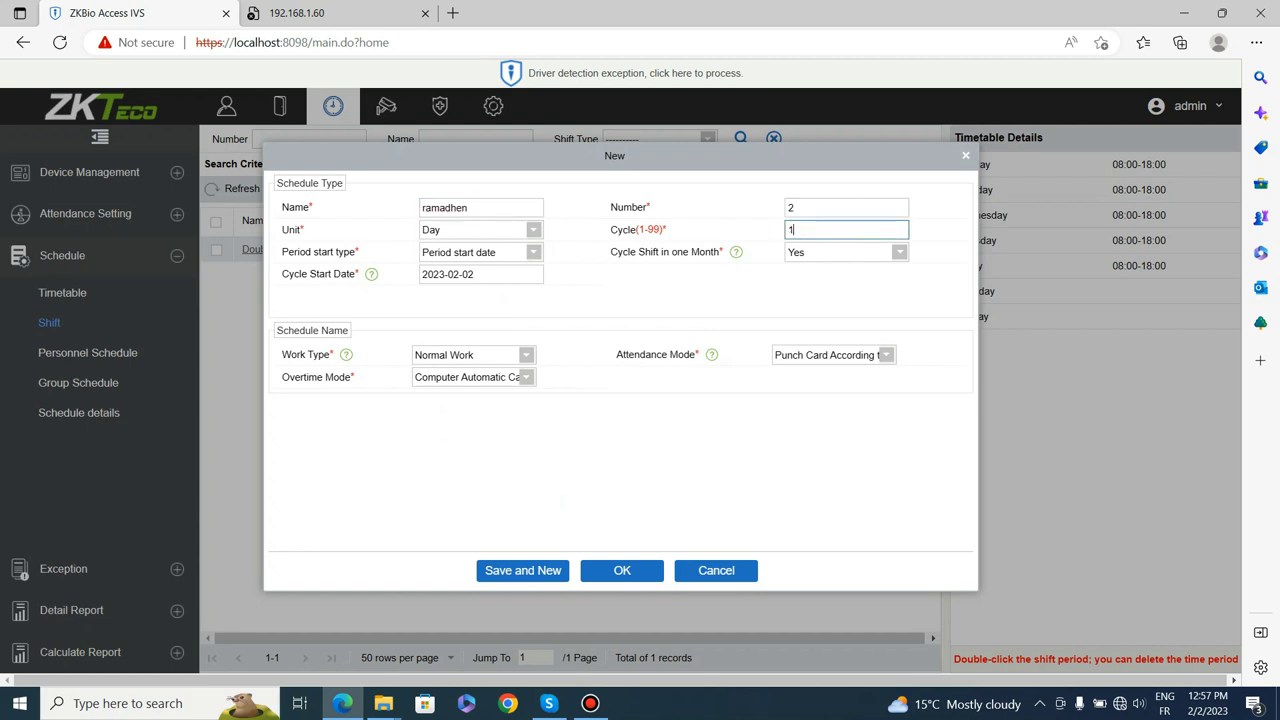
left_click(480, 229)
left_click(440, 266)
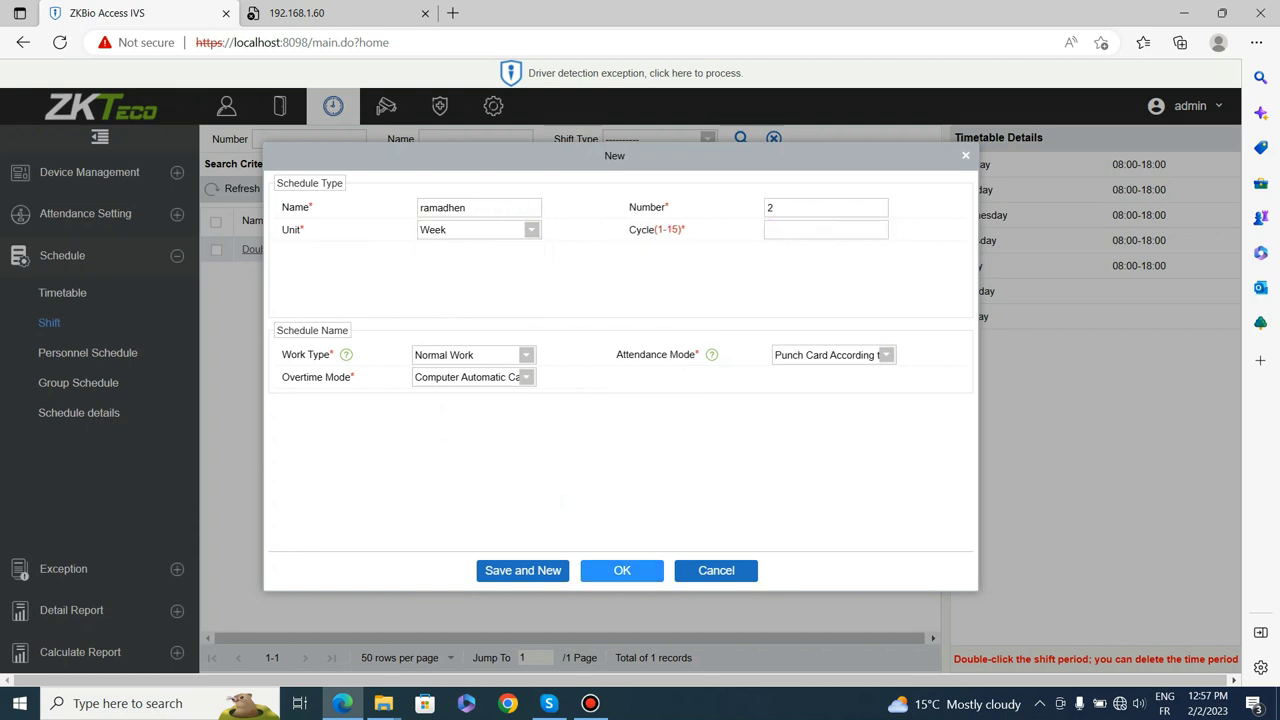
left_click(622, 571)
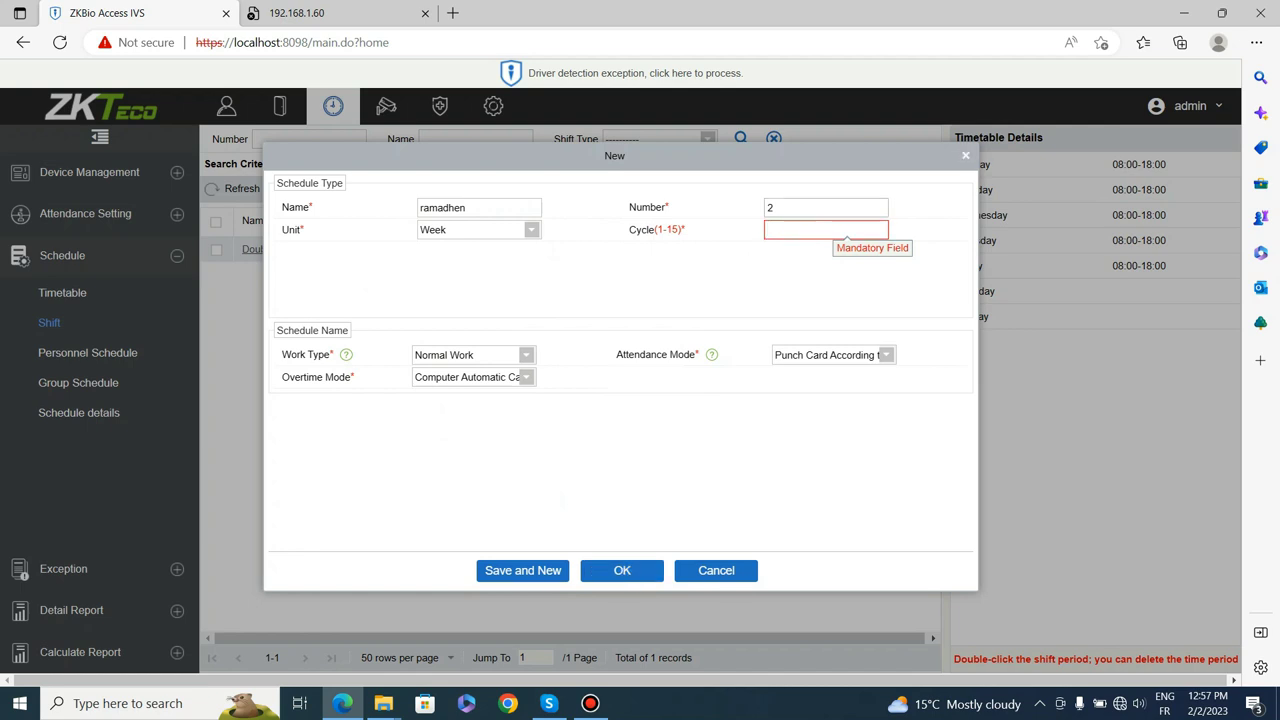
type("1")
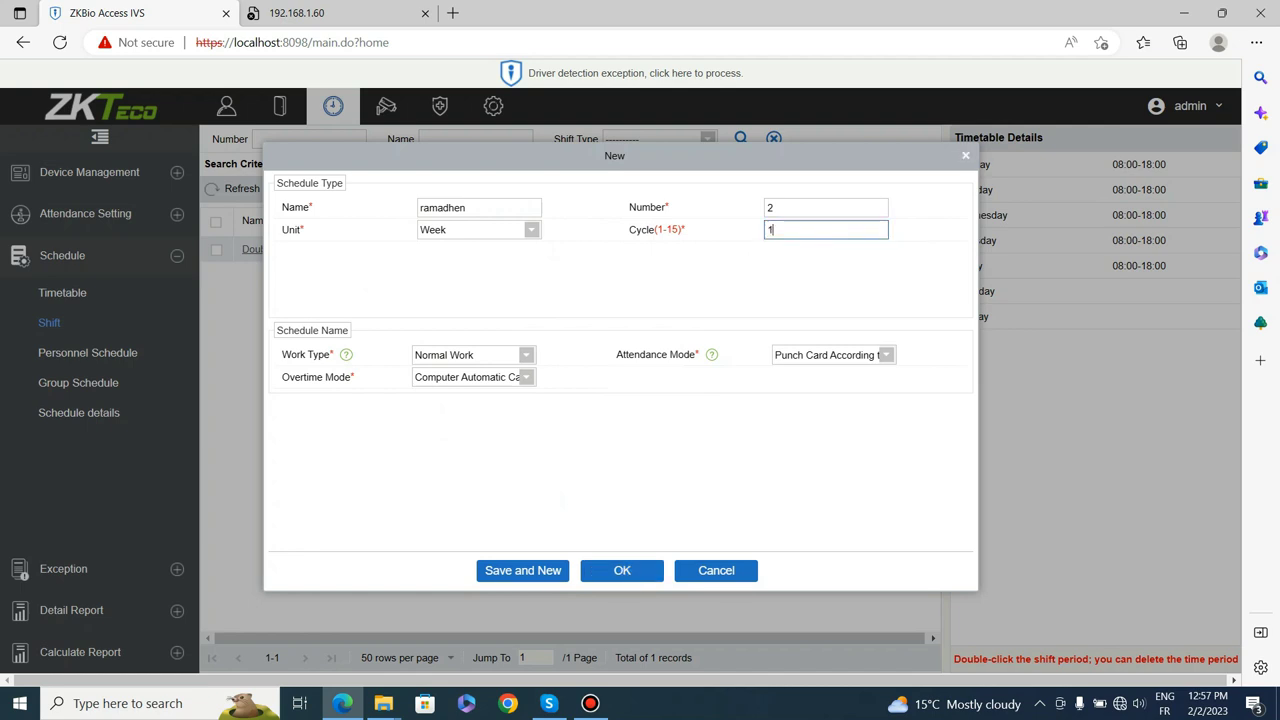
left_click(622, 570)
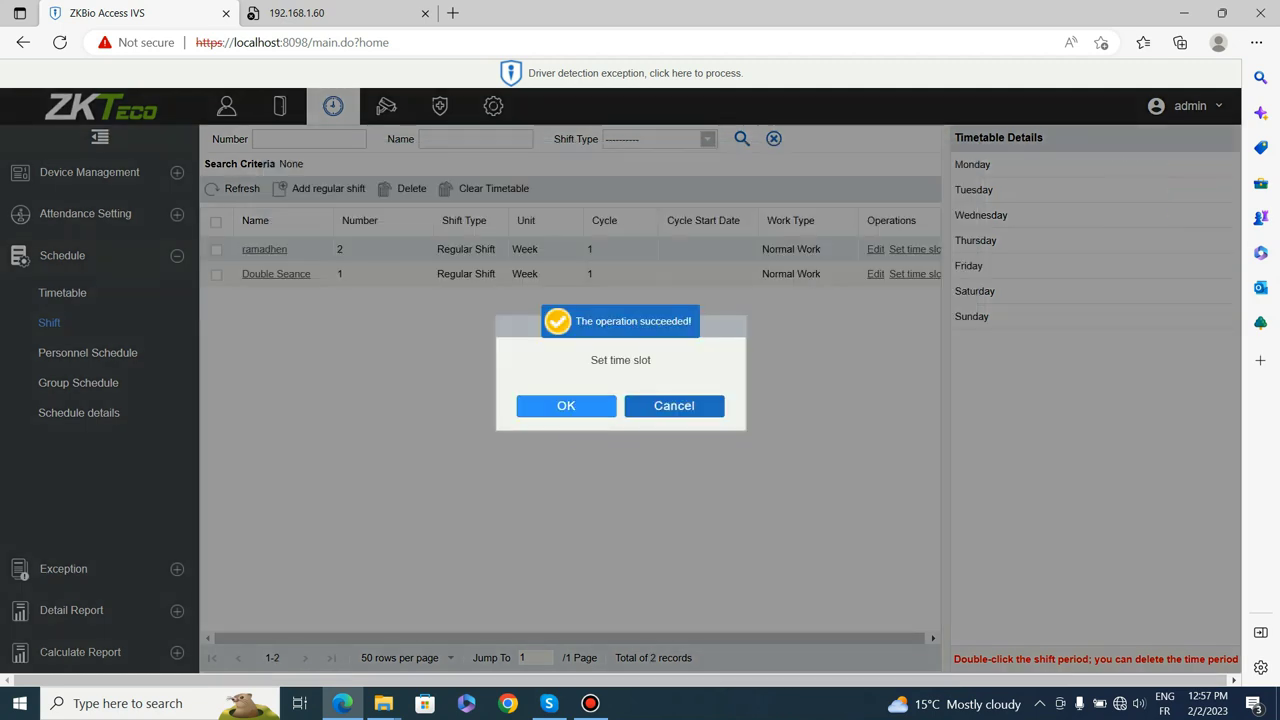
Assign the Ramadhen timetable to Monday through Friday of the ramadhen shift, excluding Saturday and Sunday, and save the time slots.
left_click(567, 405)
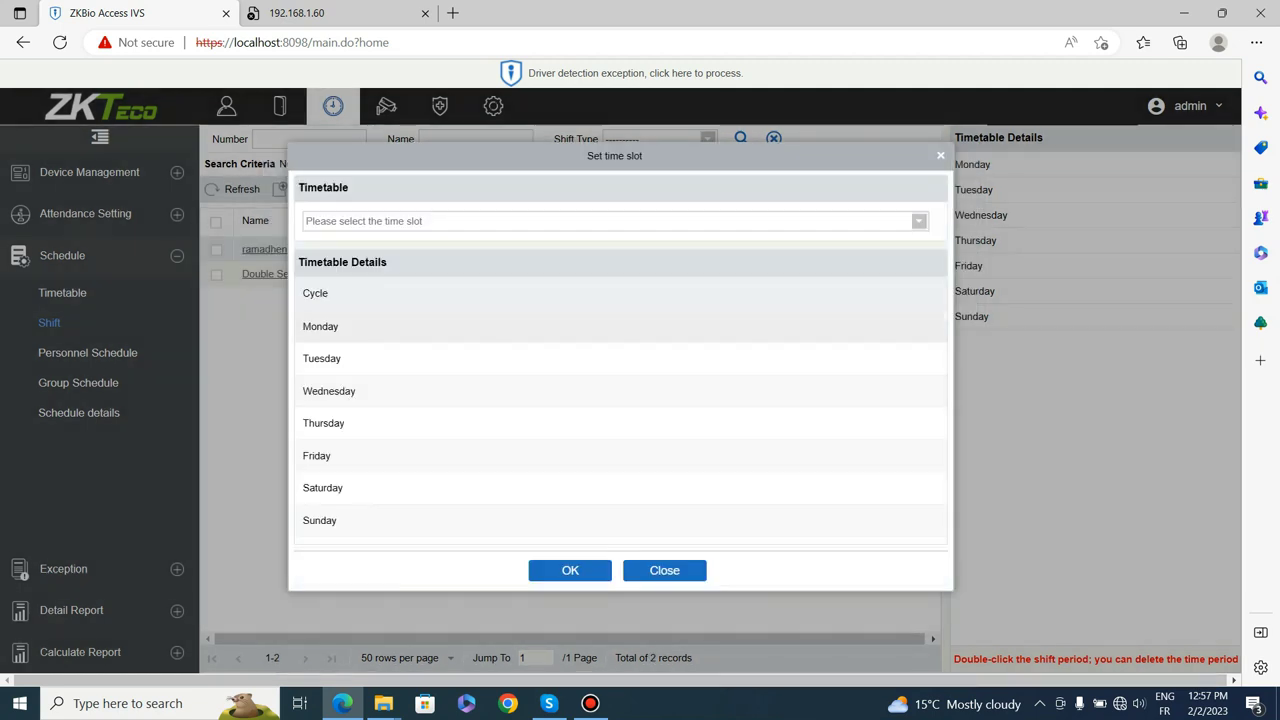
left_click(602, 221)
left_click(320, 300)
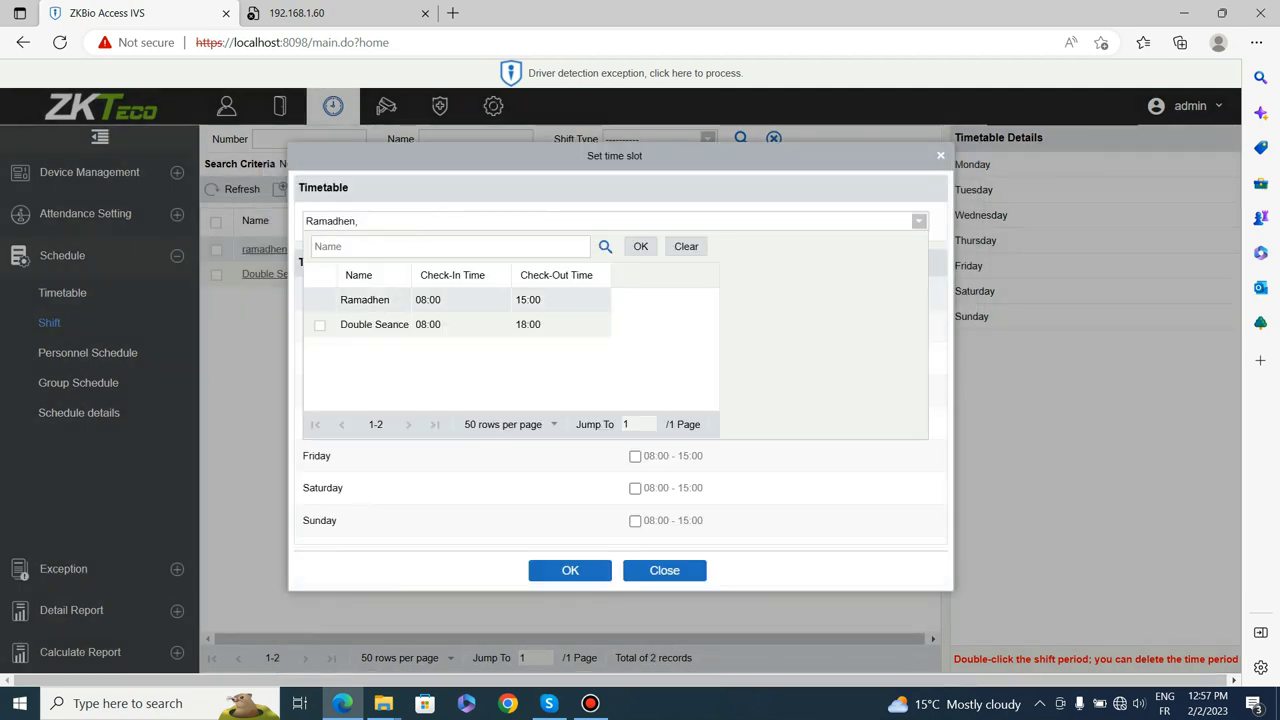
left_click(640, 246)
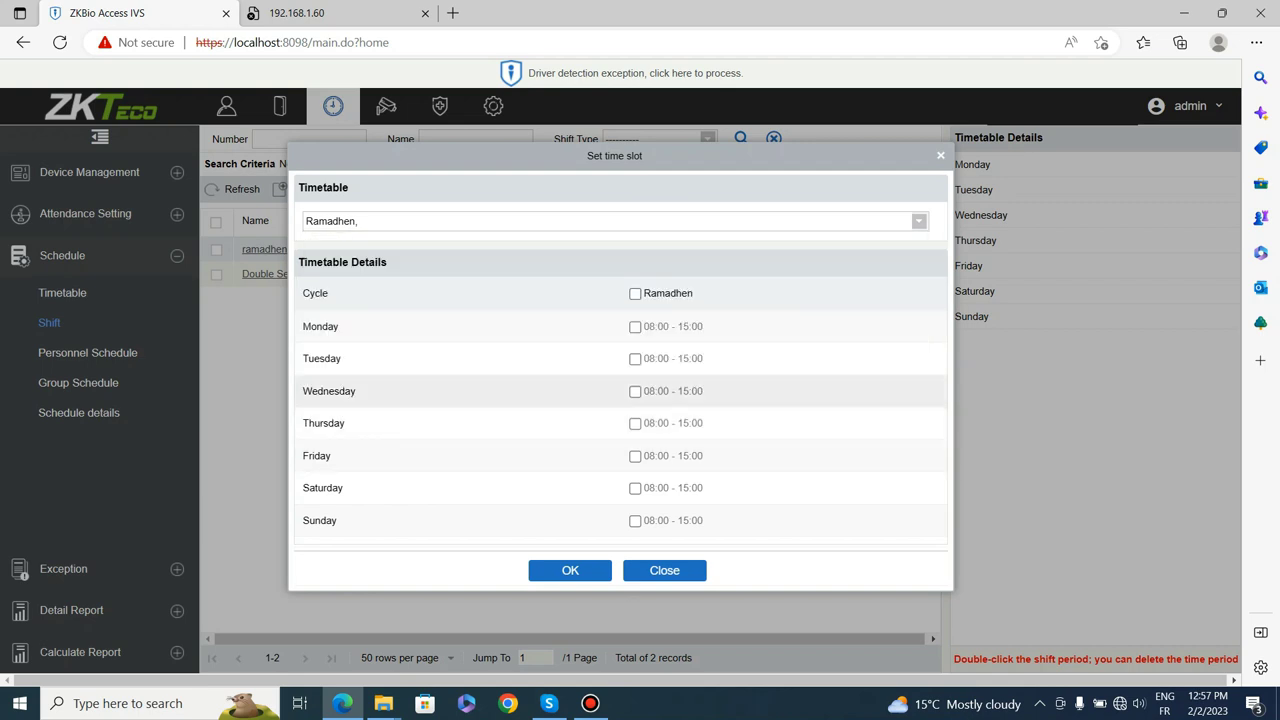
left_click(635, 293)
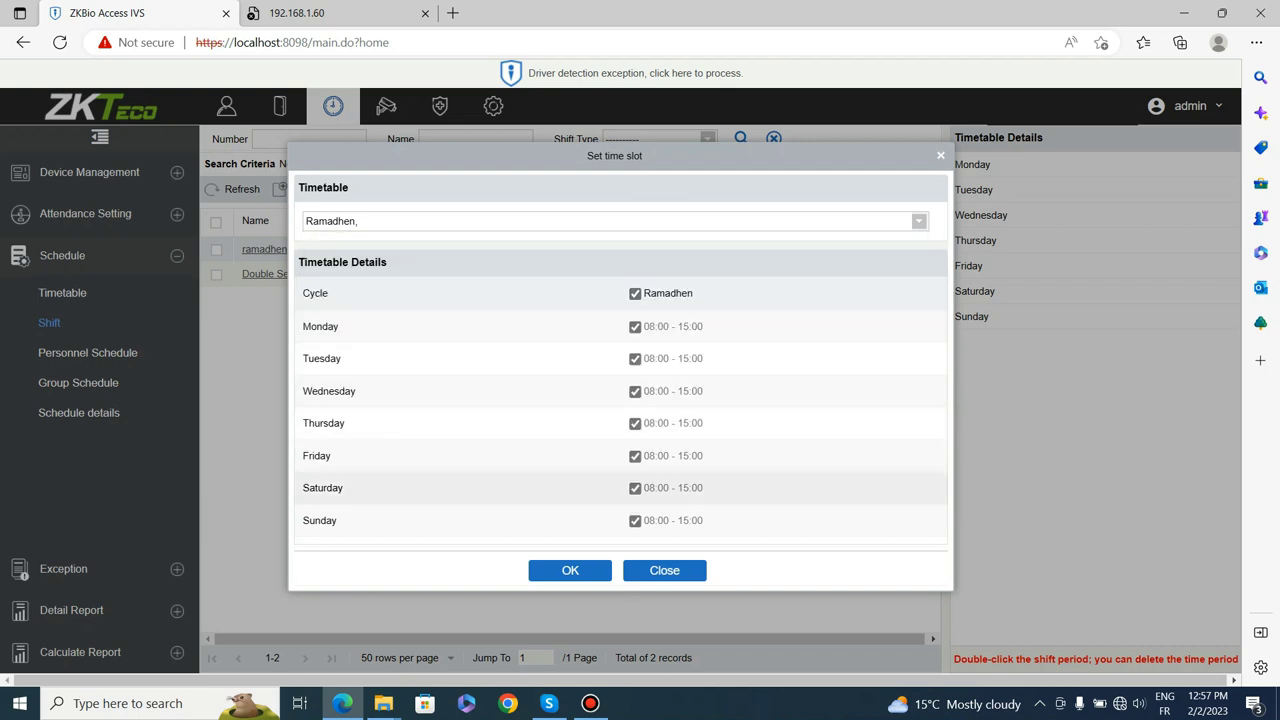
left_click(635, 521)
left_click(635, 489)
left_click(570, 570)
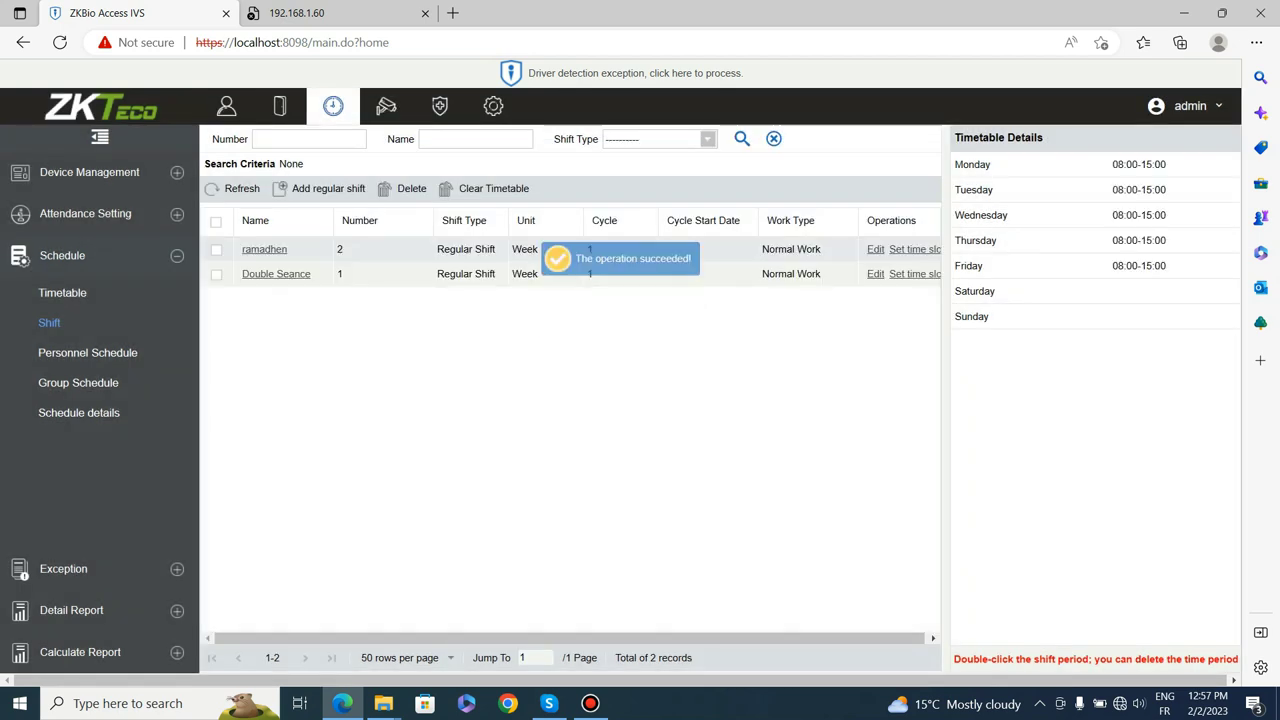
Create a schedule group named Stagiers, and open its form for adding personnel, closing it without adding anyone.
left_click(78, 383)
left_click(88, 353)
left_click(78, 383)
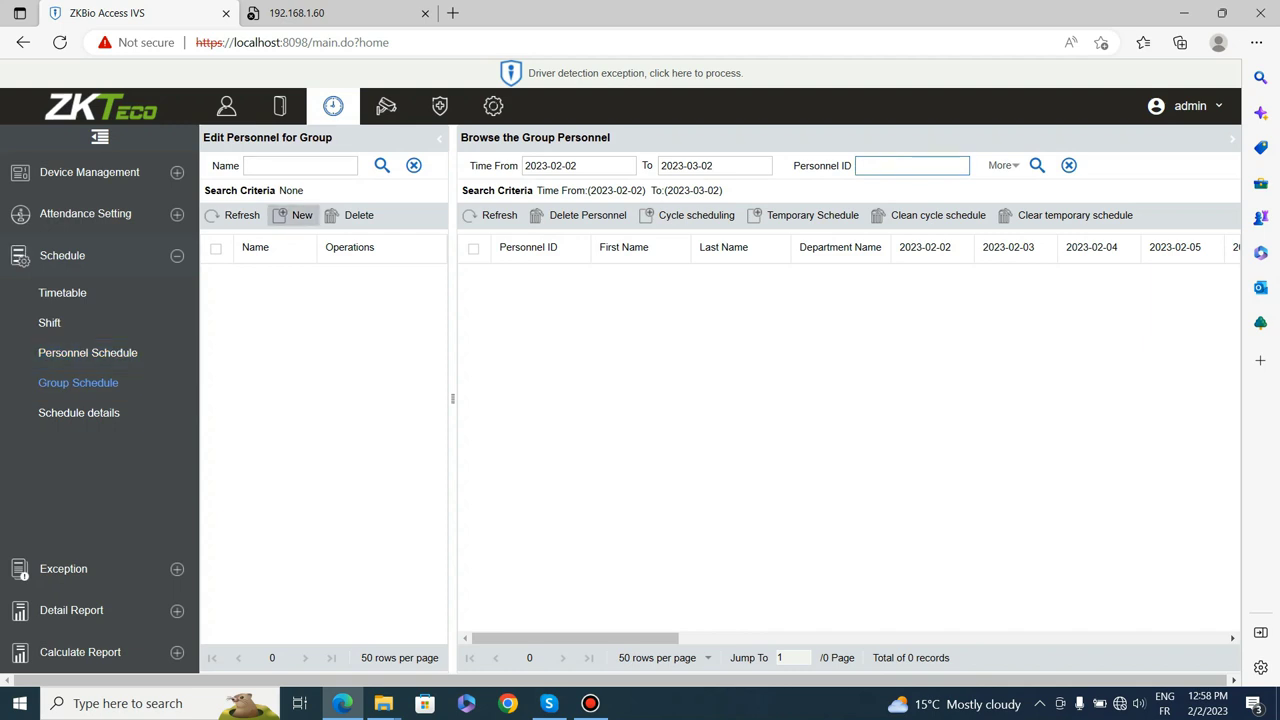
left_click(296, 215)
type("St")
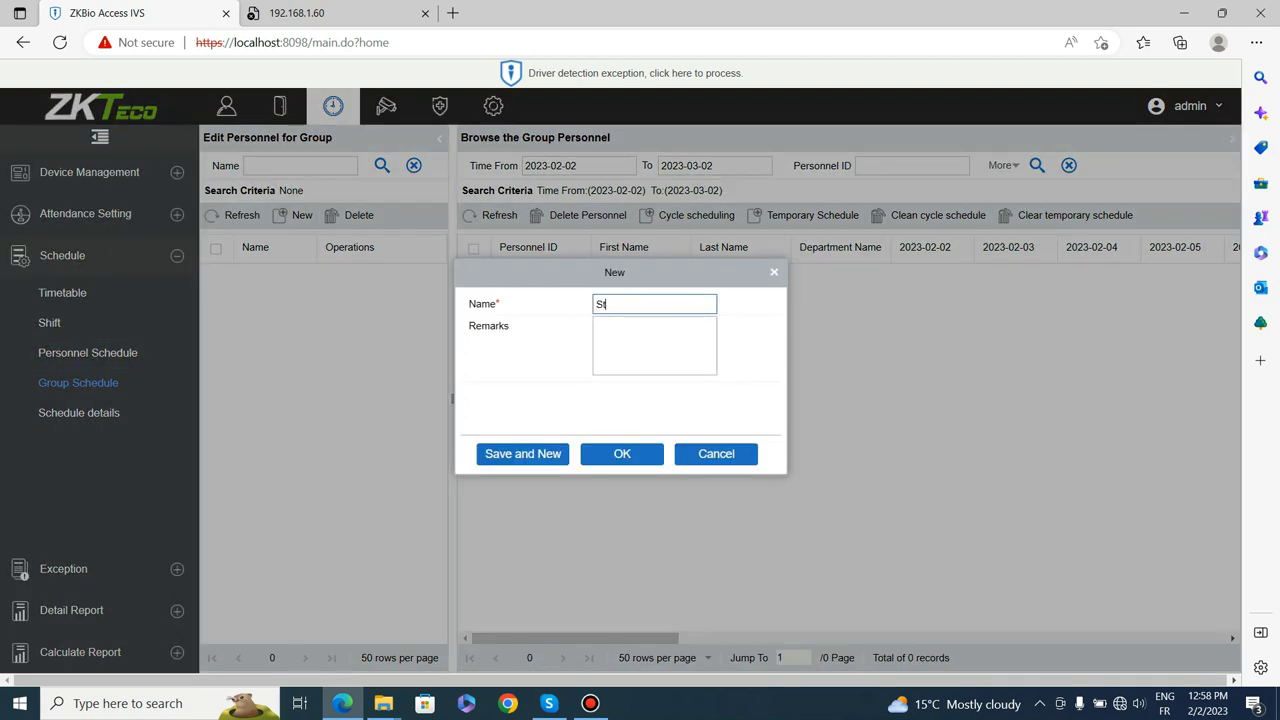
type("agiers")
left_click(622, 453)
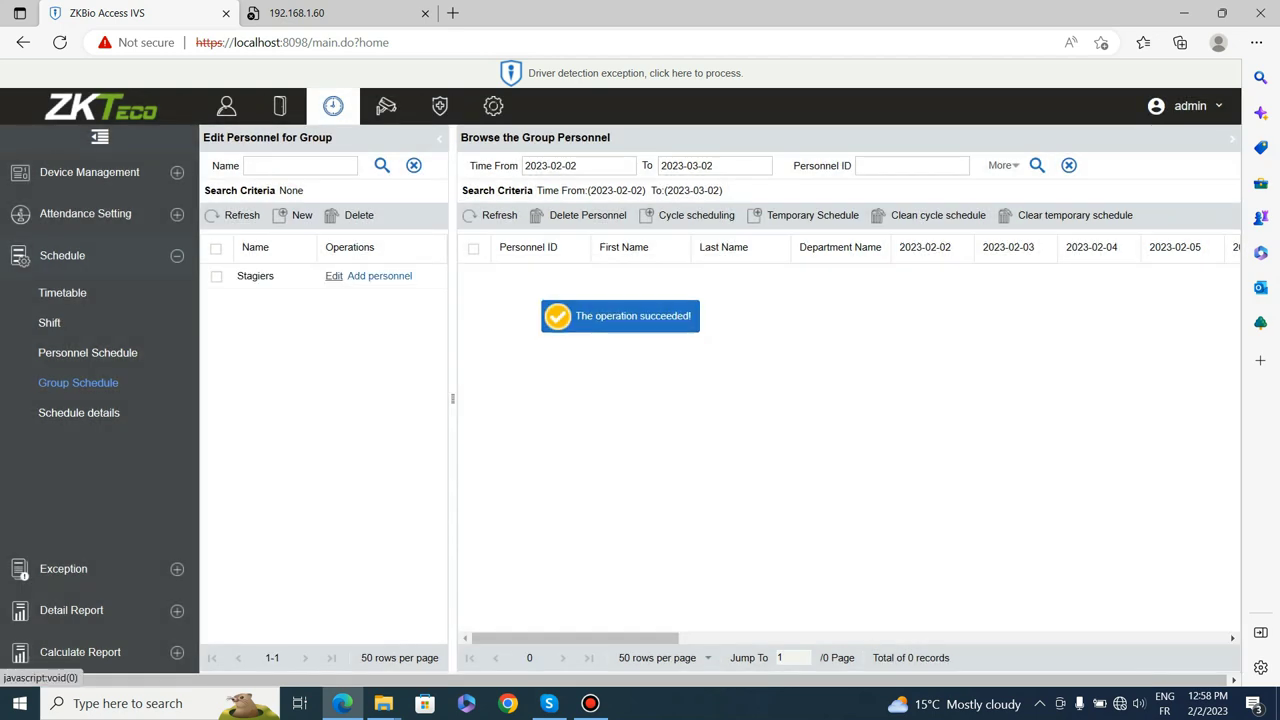
left_click(392, 277)
left_click(666, 572)
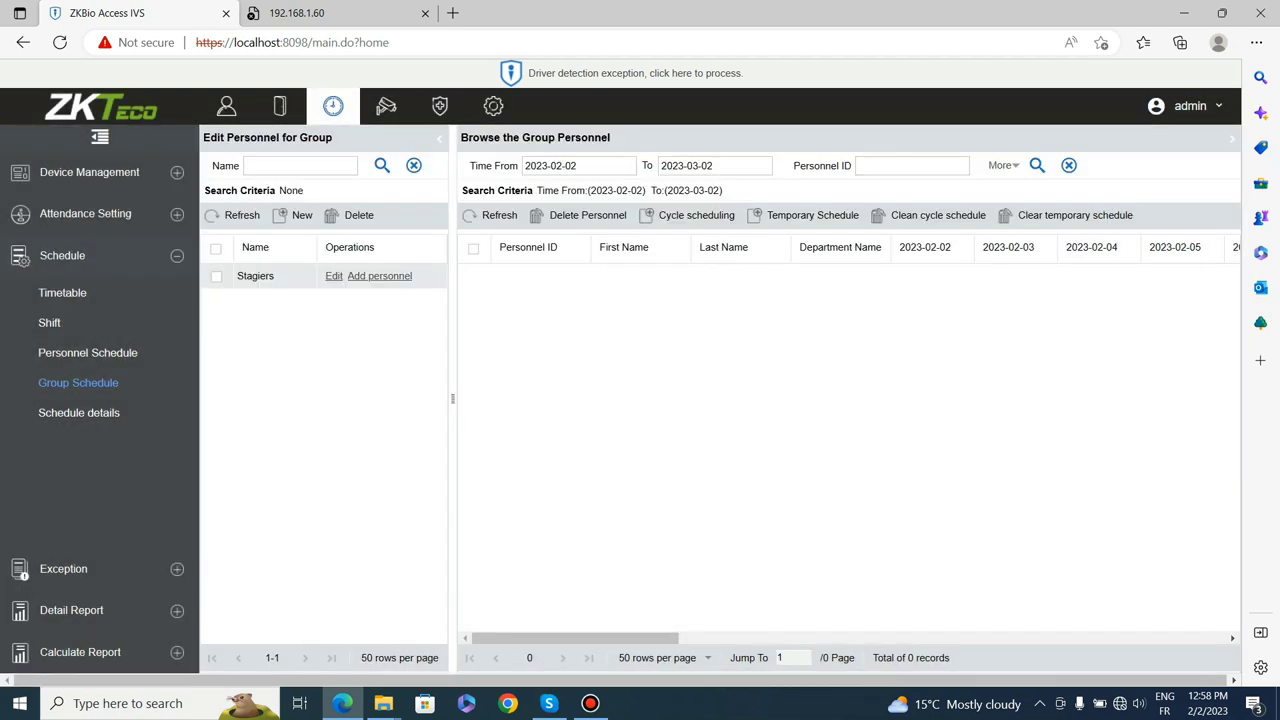
Review the department and person cycle schedules in the schedule details, and inspect the first person's schedule settings without changing them.
left_click(79, 412)
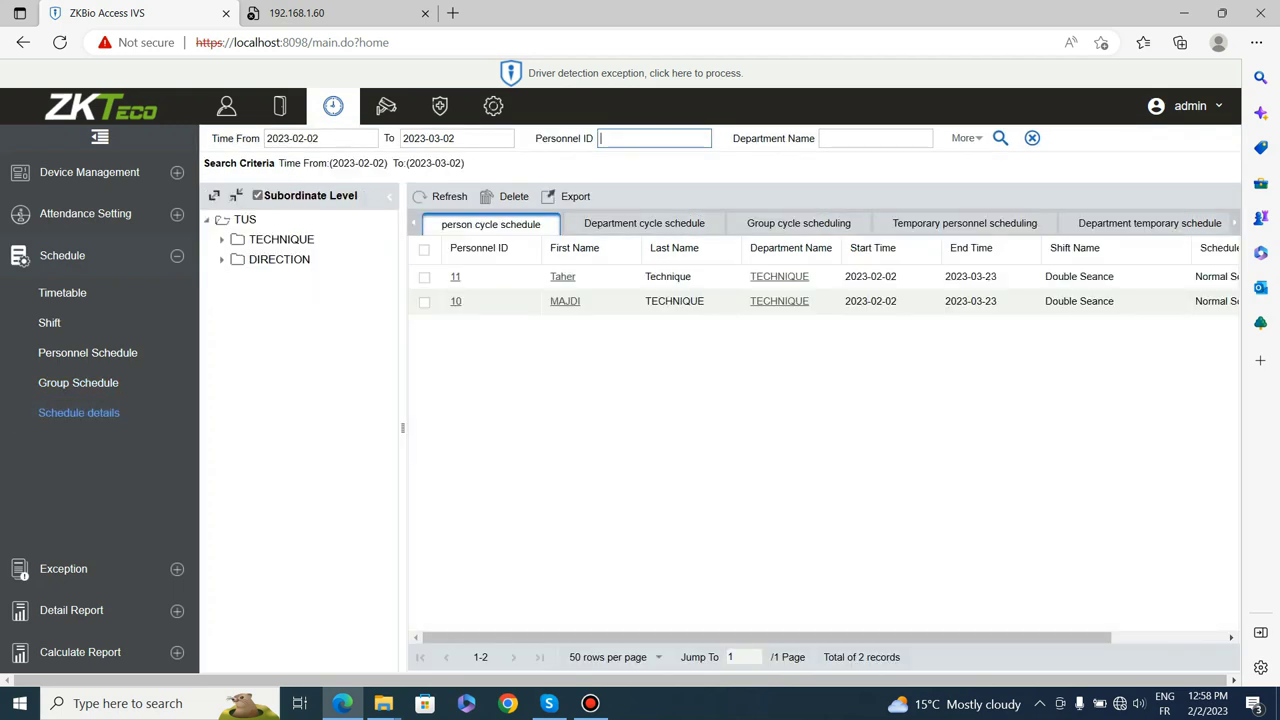
left_click(643, 224)
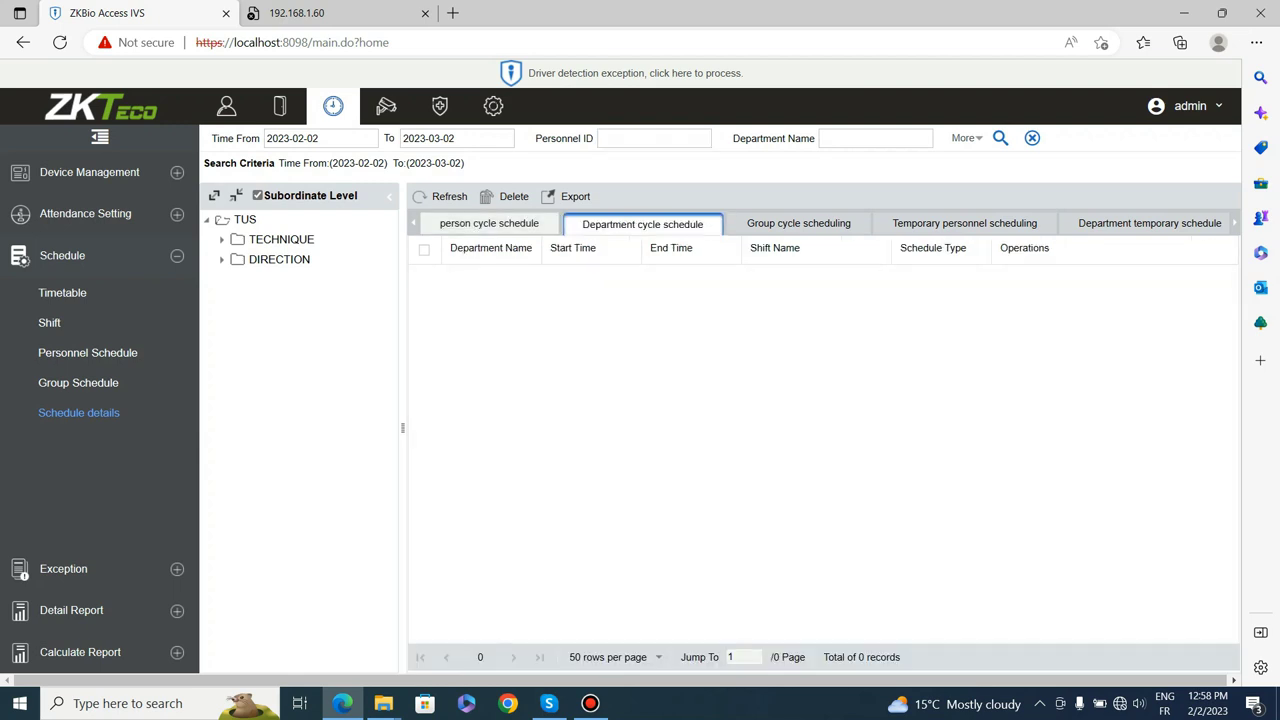
left_click(489, 223)
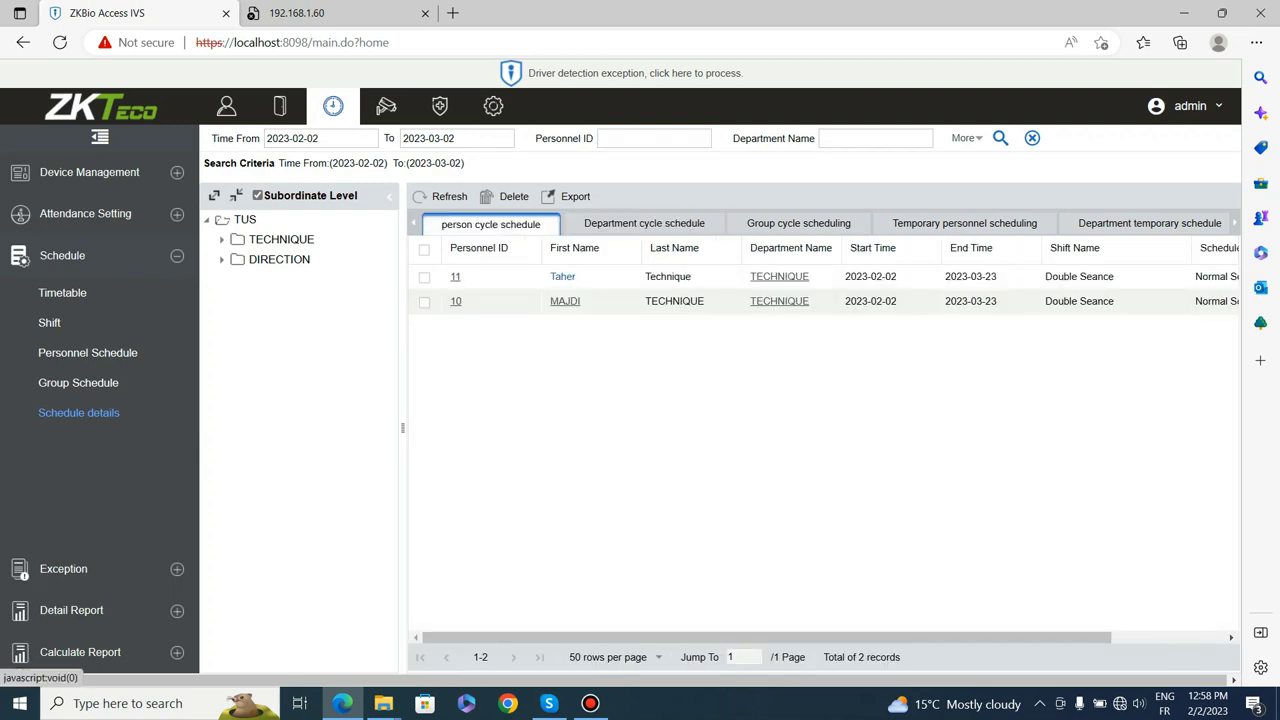
left_click(563, 277)
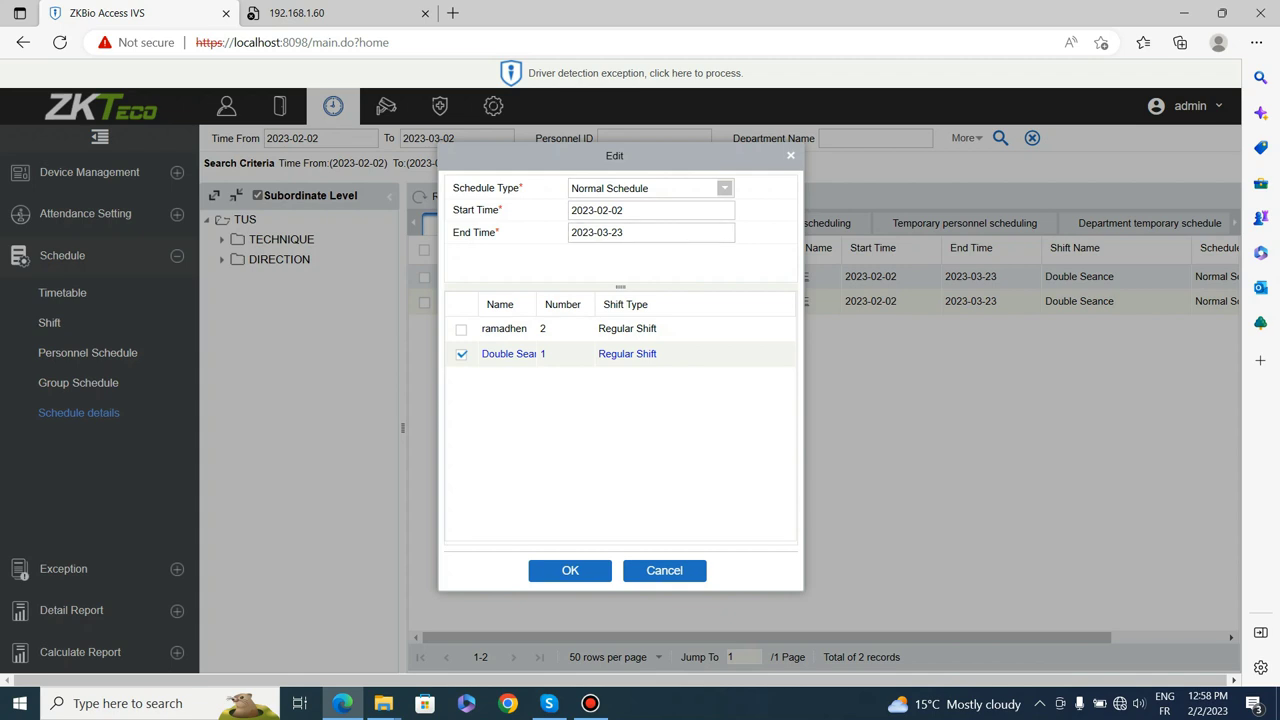
left_click(791, 155)
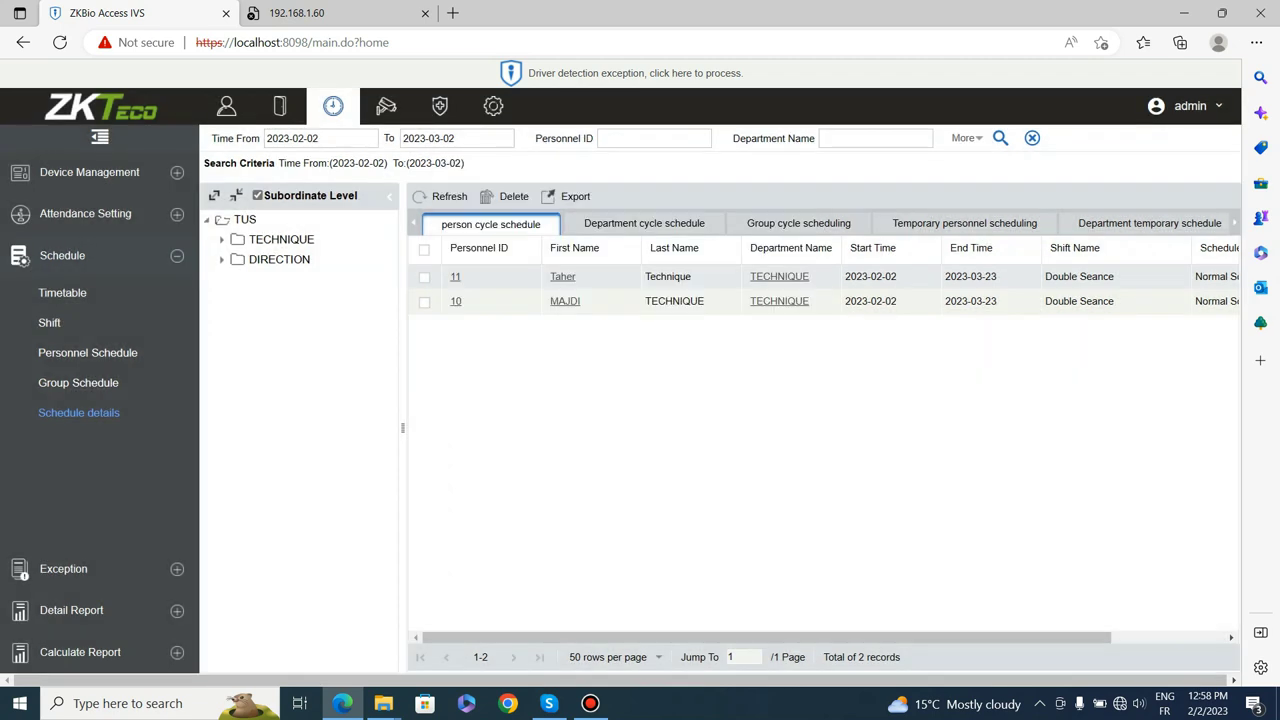